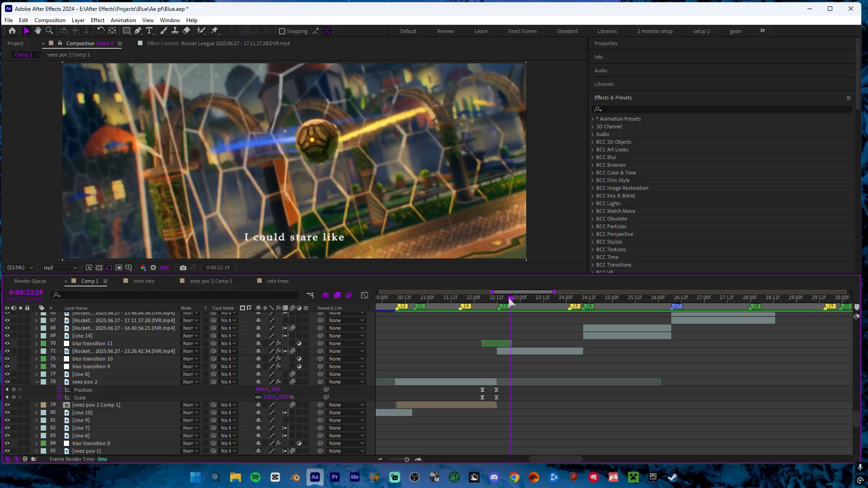
- Examine the existing transition from the veez pov 2 clip to the clip on layer 71 by scrubbing around 0:00:22:04 to 0:00:22:13
click(504, 351)
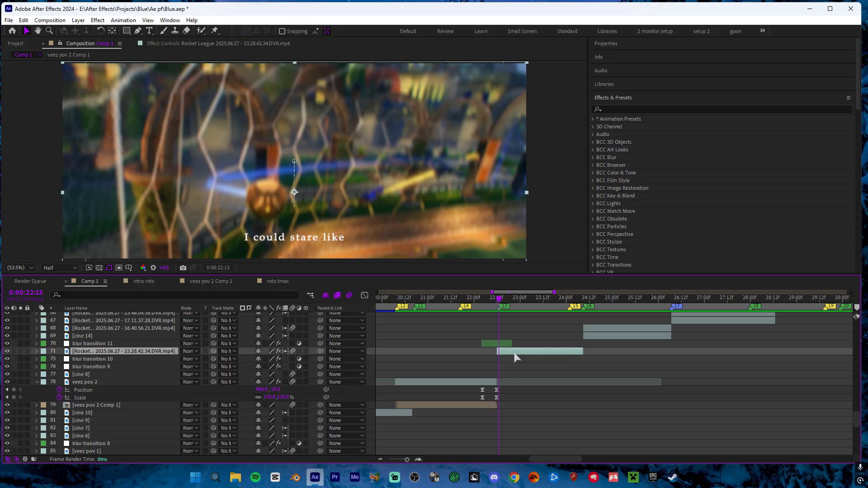
click(482, 383)
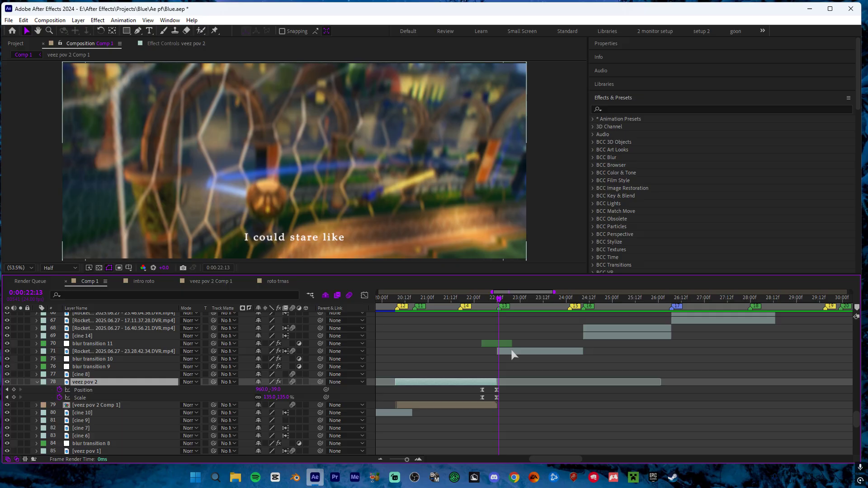
ctrl+click(514, 353)
click(513, 358)
click(511, 352)
key(Page_Up)
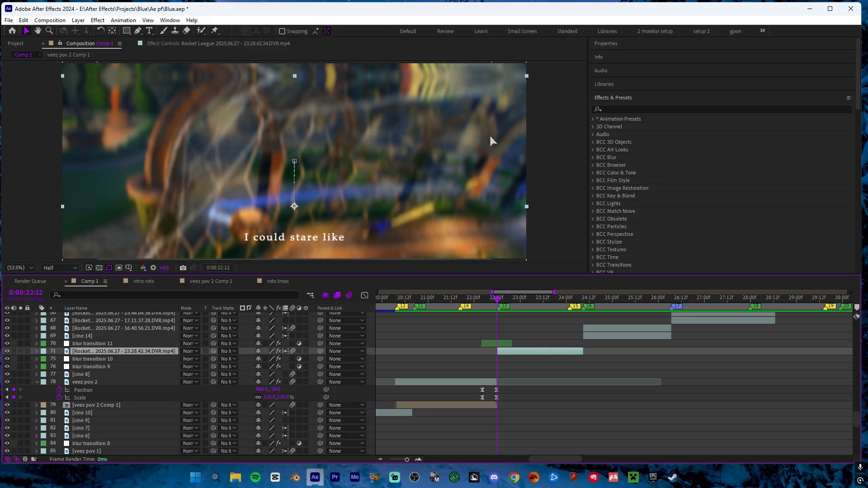
drag(488, 303, 482, 302)
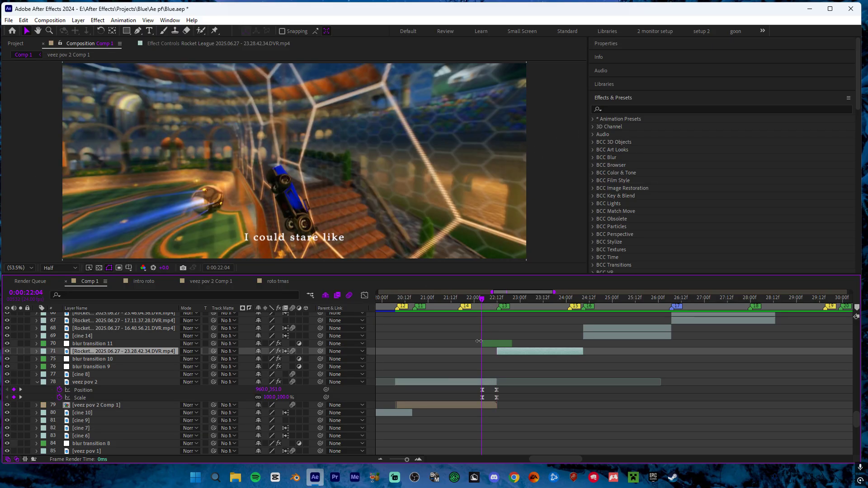
click(485, 383)
drag(482, 298, 495, 299)
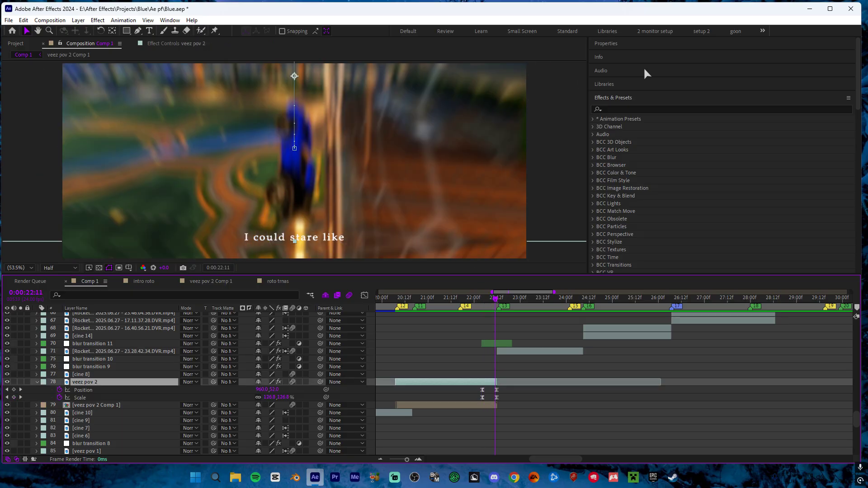
drag(495, 299, 481, 312)
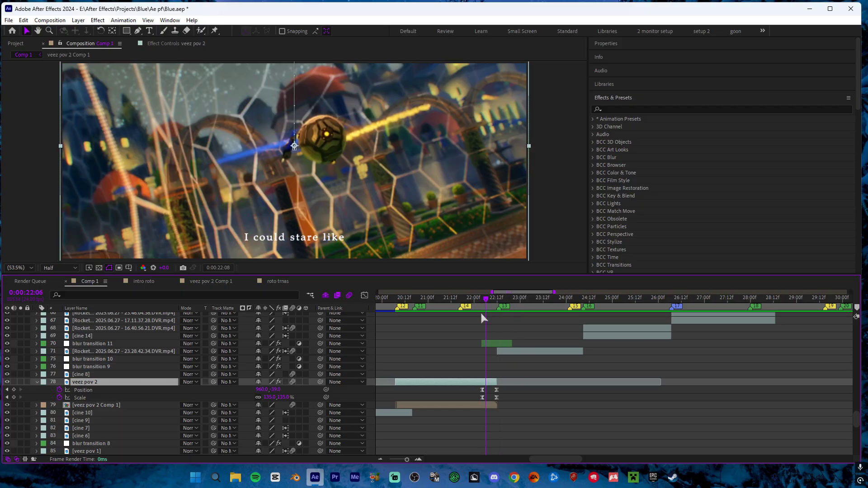
key(Page_Up)
key(Page_Up)
key(Page_Up)
key(Page_Up)
- Delete the Position and Scale keyframes of veez pov 2 and the Position keyframes of the incoming clip on layer 71
drag(509, 390, 476, 406)
drag(481, 302, 475, 302)
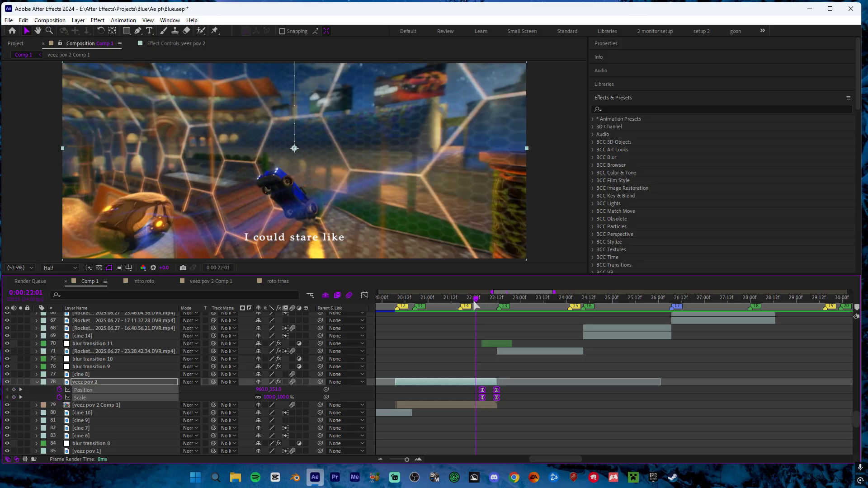
click(508, 352)
key(u)
click(526, 300)
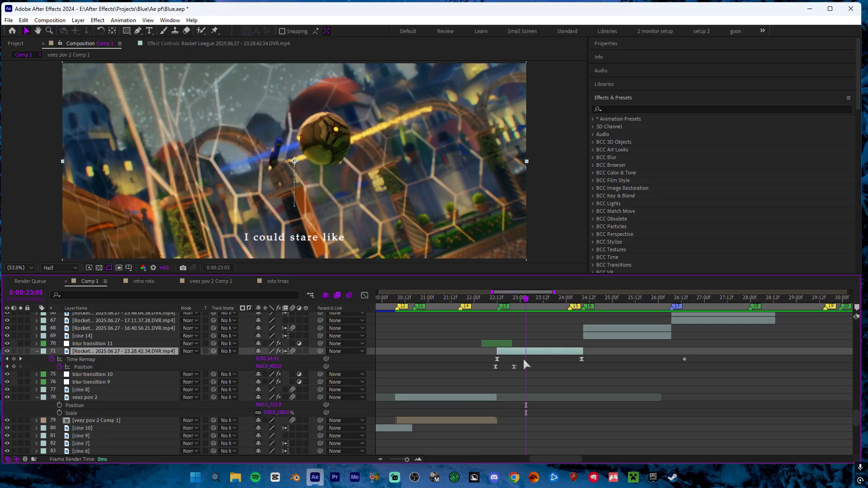
drag(524, 360, 492, 368)
key(Delete)
click(478, 301)
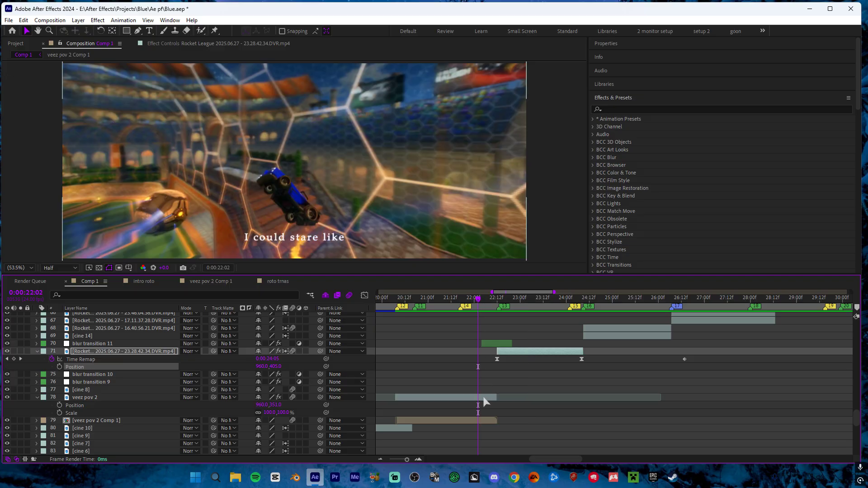
- Hide the blur transition 11 layer and play back the bare cut between the two clips from about 0:00:21:17
click(487, 401)
alt+scroll(487, 316, up, 2)
key(Page_Down)
click(7, 344)
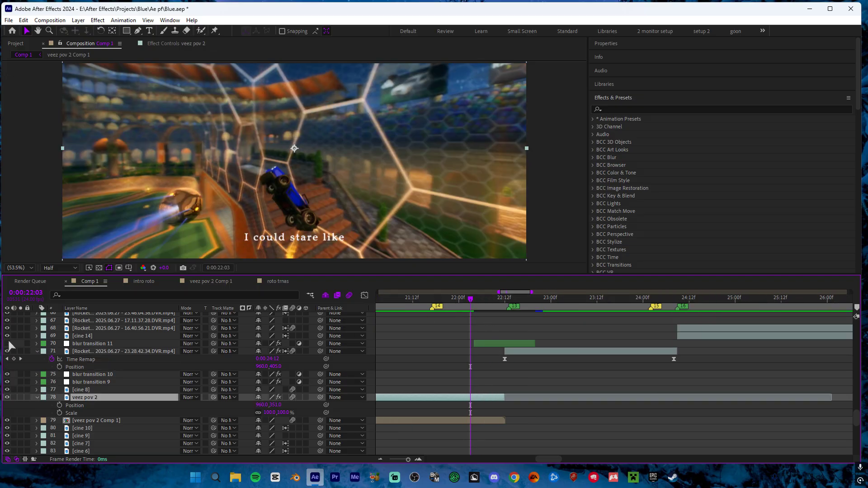
drag(471, 299, 447, 299)
key(space)
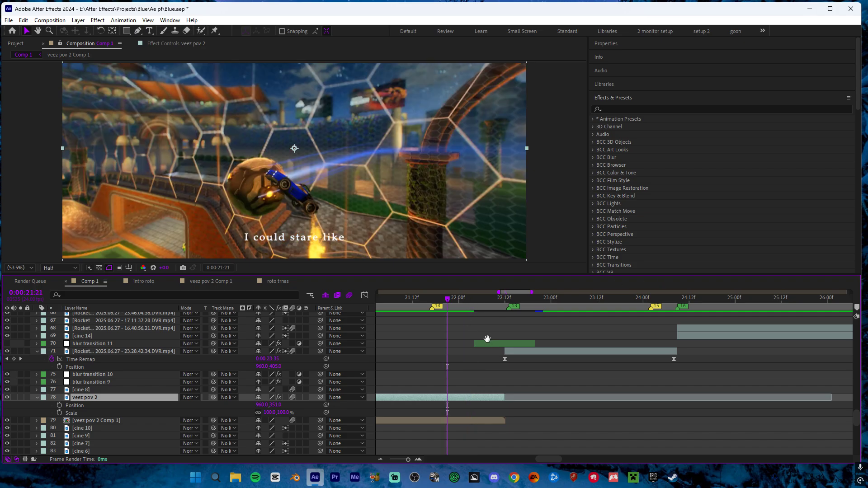
key(space)
click(431, 299)
key(space)
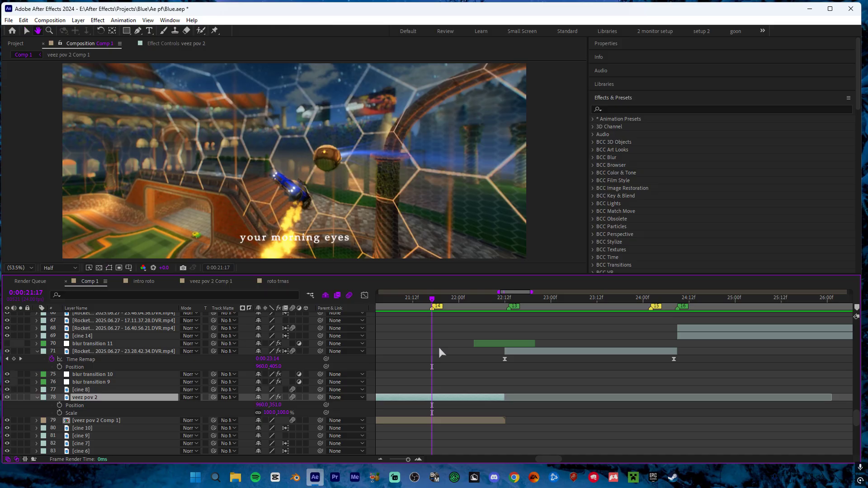
key(space)
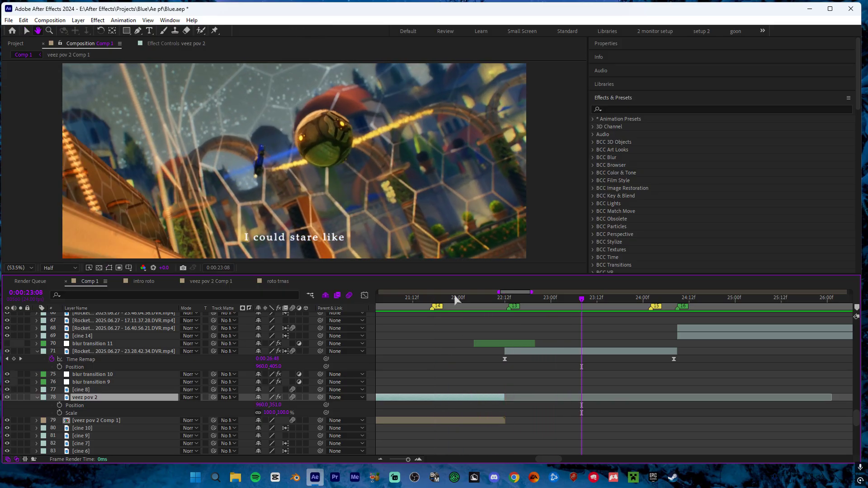
- Keyframe the Position and Scale of veez pov 2 at 0:00:22:11 and at 0:00:22:02
click(463, 300)
click(501, 299)
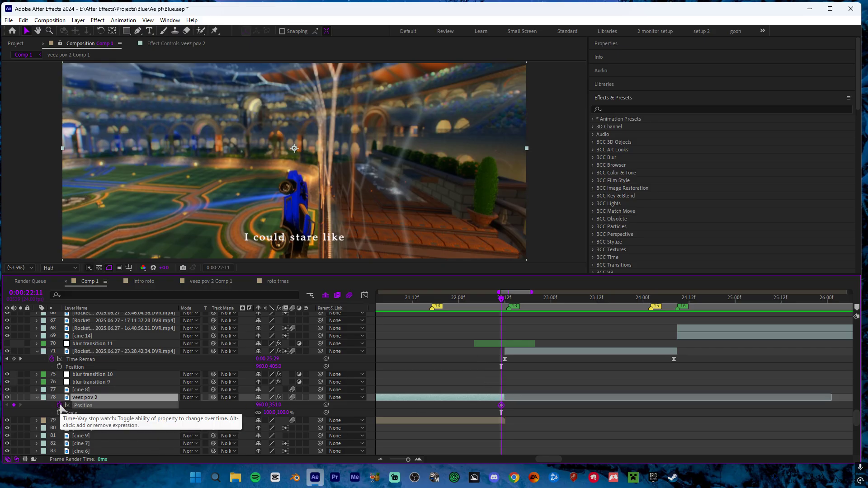
click(60, 405)
click(59, 413)
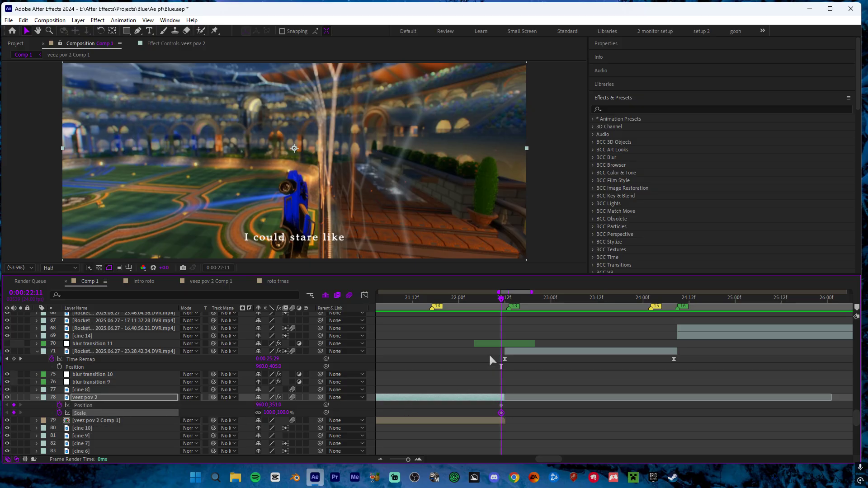
drag(500, 302, 466, 312)
click(14, 405)
click(14, 413)
click(515, 408)
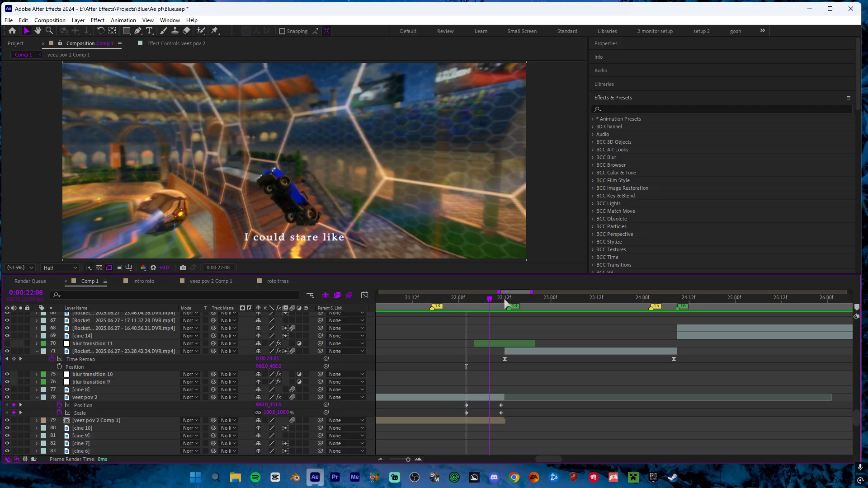
- At 0:00:22:11, set the Scale of veez pov 2 to 115% and its vertical Position to 158
click(502, 302)
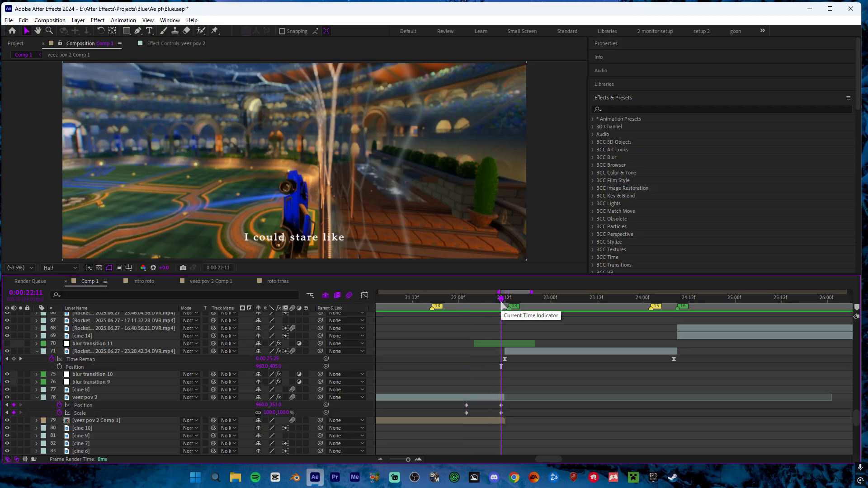
click(280, 406)
drag(280, 405, 210, 410)
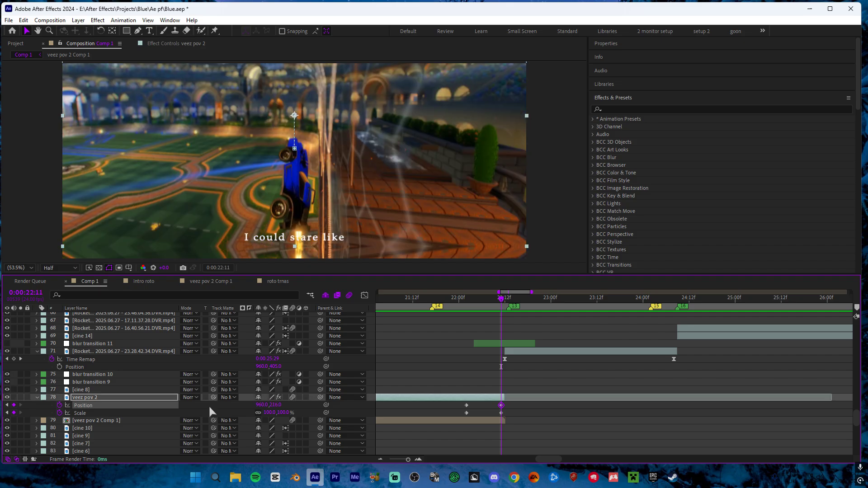
click(269, 413)
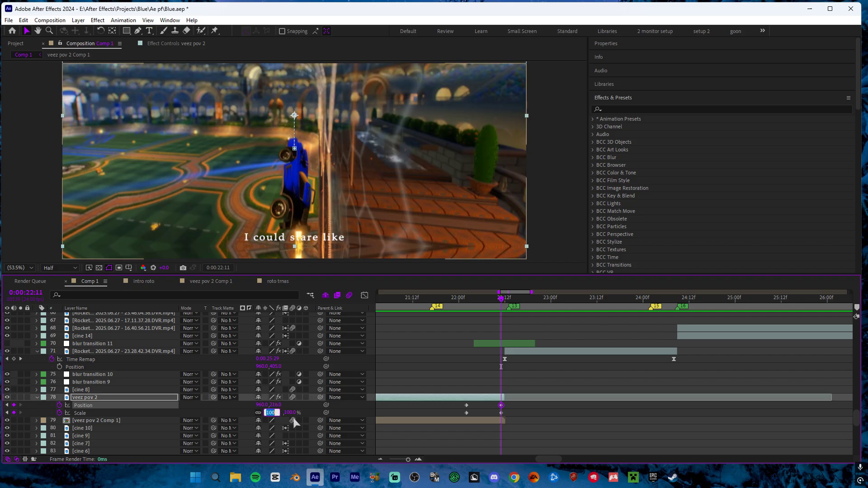
text(115)
key(Return)
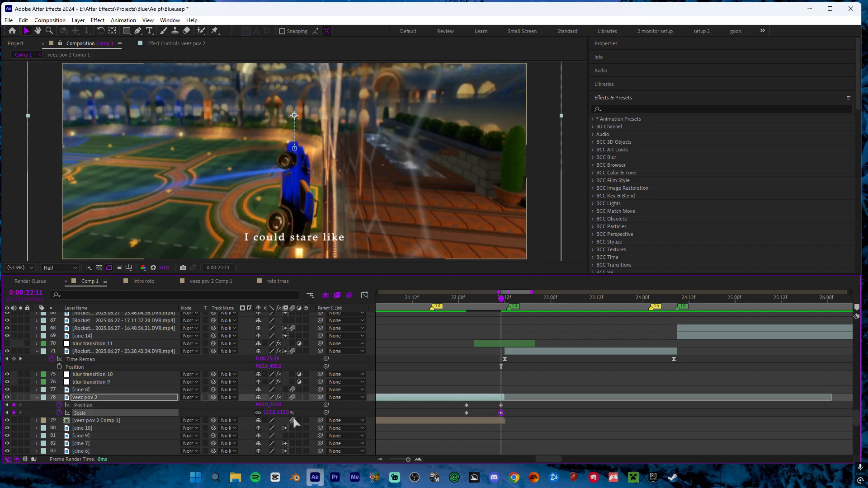
mouse_move(274, 405)
mouse_down()
mouse_move(255, 412)
mouse_move(264, 408)
mouse_up()
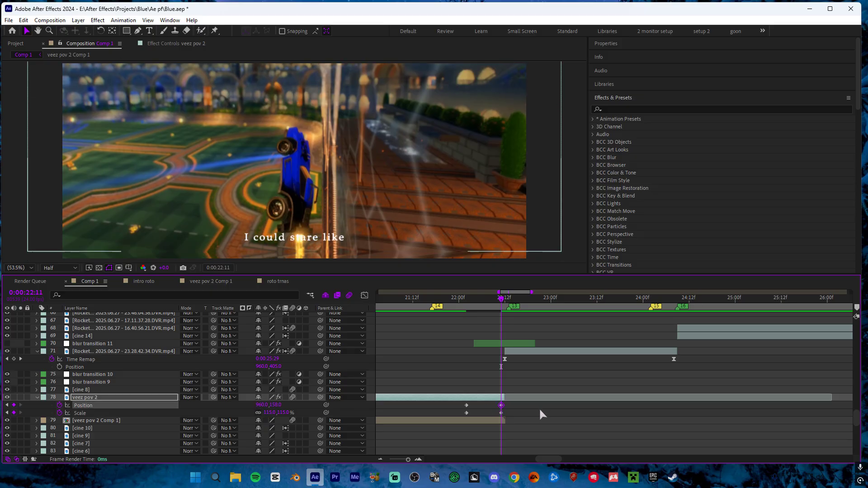
click(539, 408)
- Review the Motion Tile settings on veez pov 2, including output size and Mirror Edges, and compare them with the composition frame
click(484, 398)
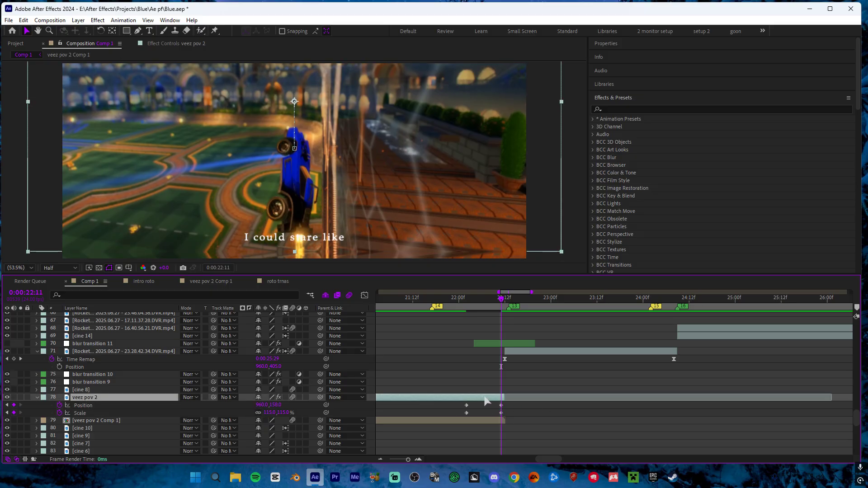
click(189, 44)
click(28, 63)
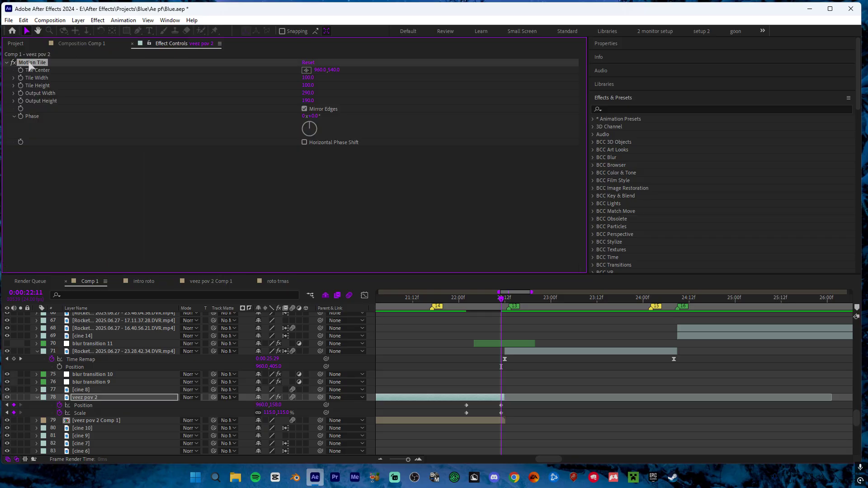
ctrl+click(531, 352)
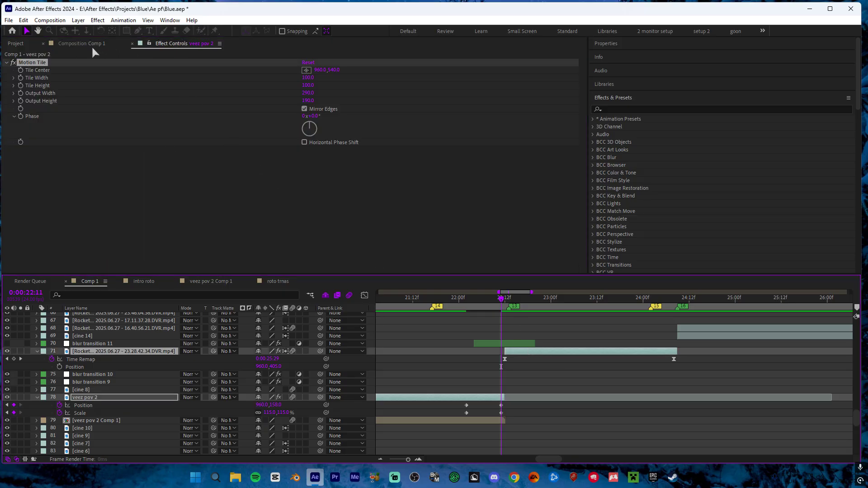
click(79, 44)
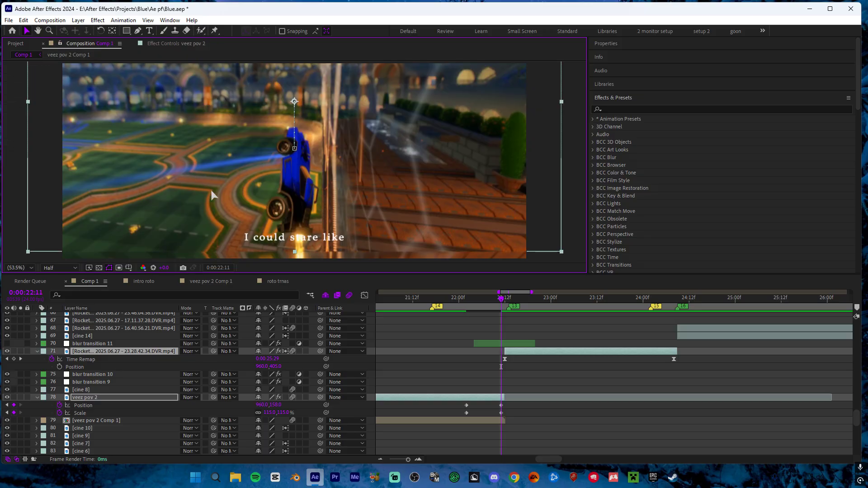
click(176, 43)
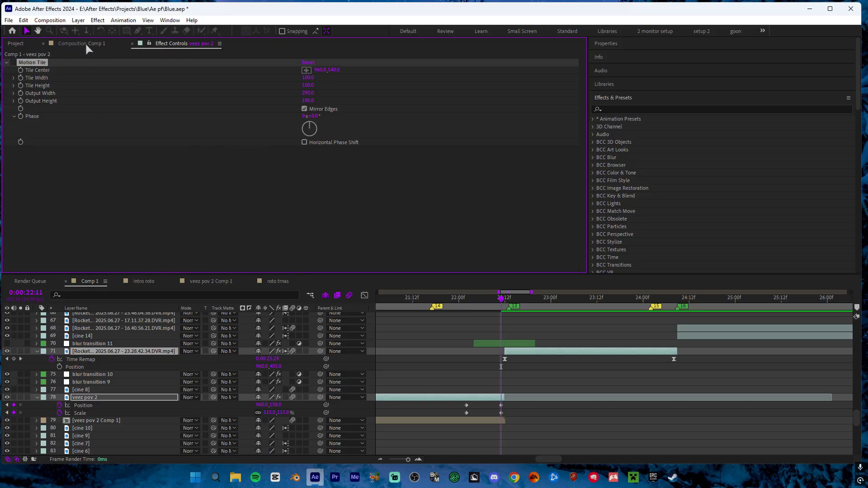
click(85, 44)
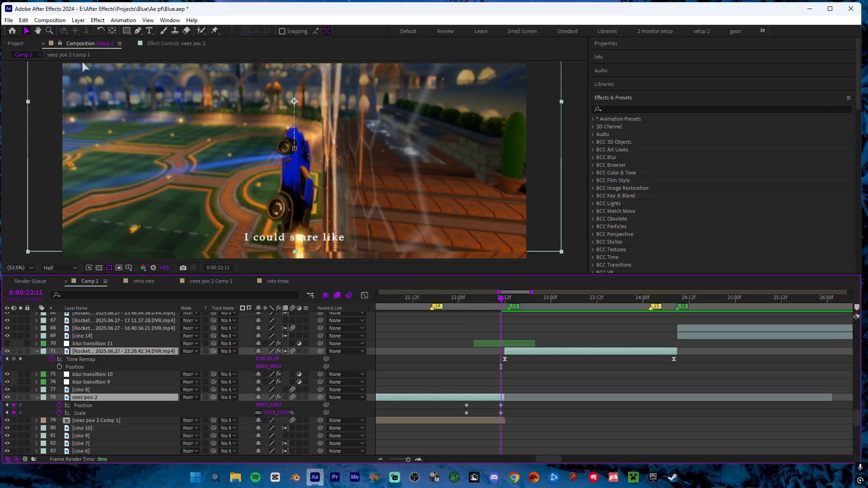
click(175, 44)
click(88, 44)
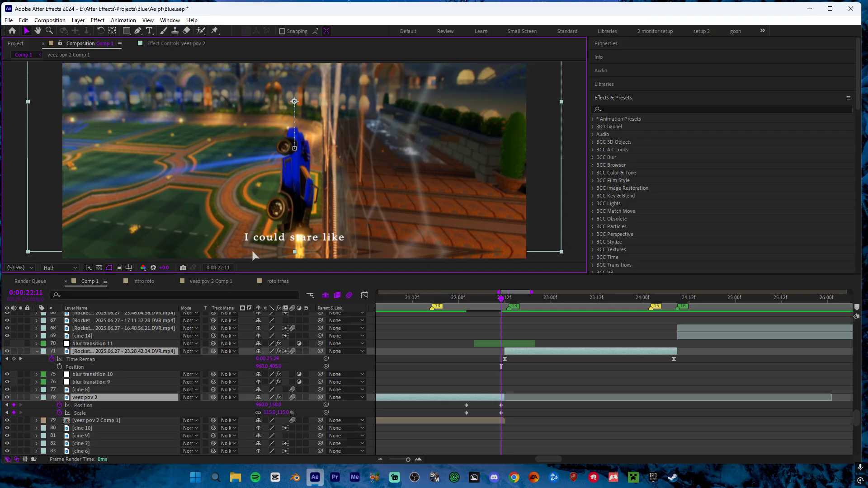
click(173, 44)
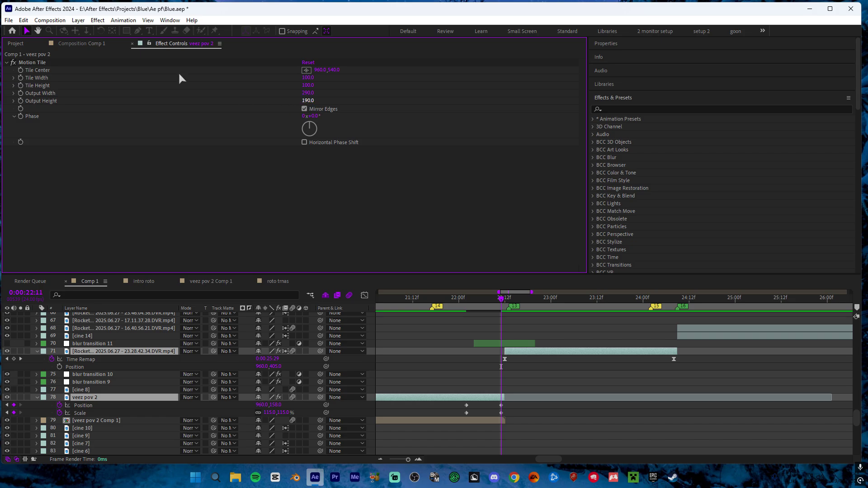
click(92, 44)
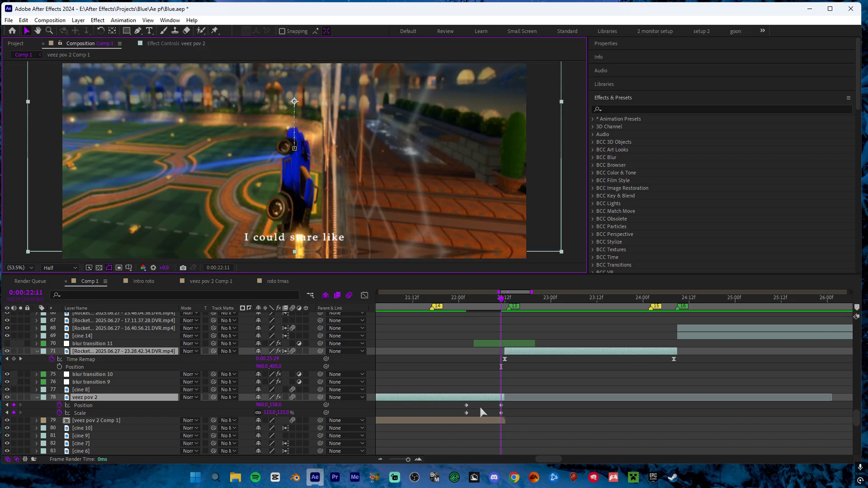
- Easy-ease the Position and Scale keyframes of veez pov 2 and adjust the end of their speed graph
drag(508, 402, 444, 418)
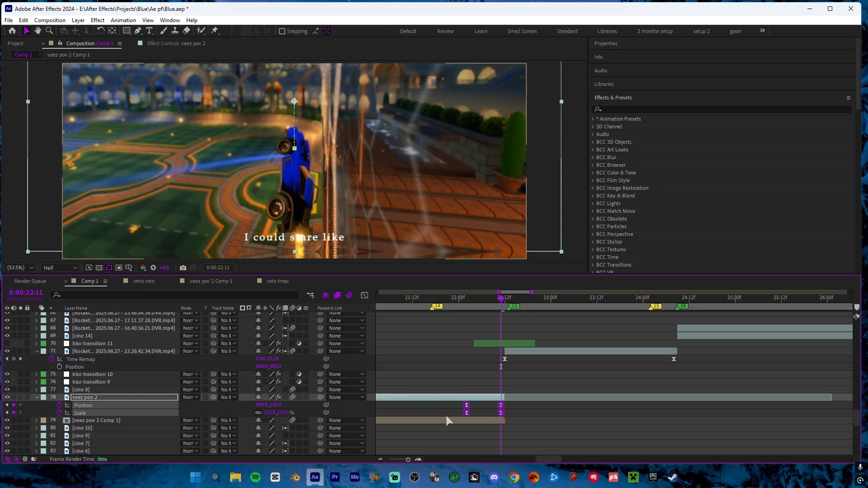
click(364, 296)
right_click(500, 371)
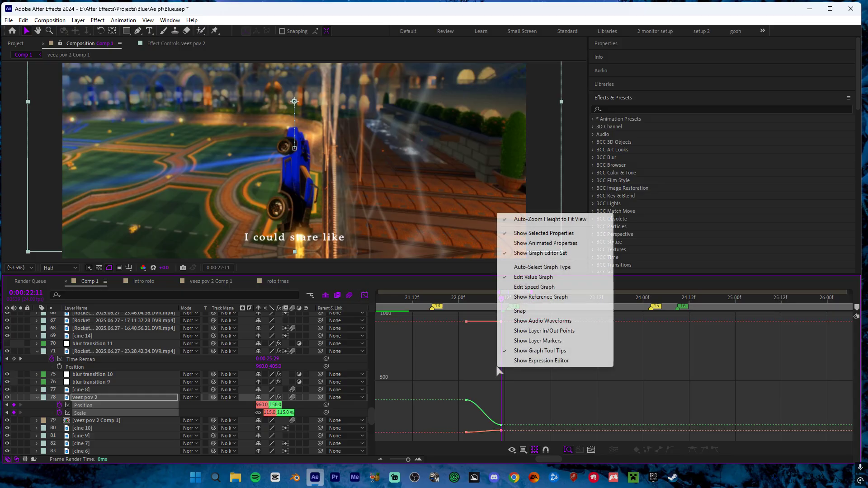
click(534, 286)
scroll(485, 435, up, 4)
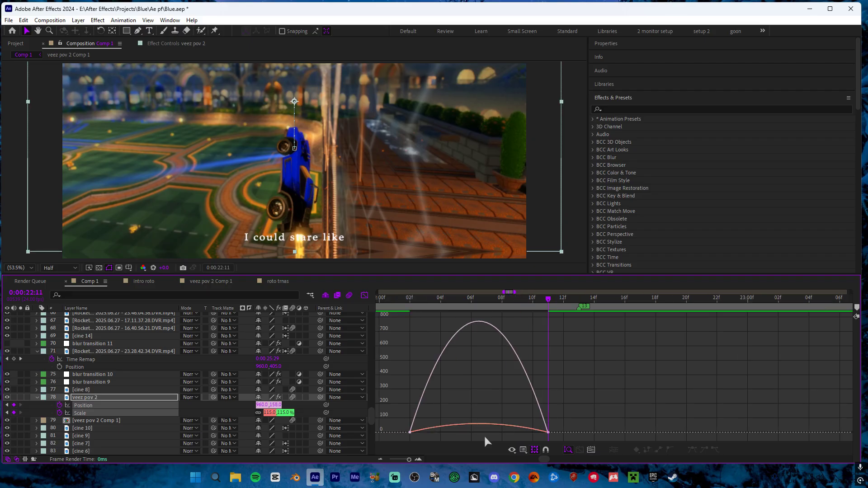
drag(557, 437, 563, 407)
key(shift+F3)
key(j)
click(603, 404)
- Preview the eased move, then set the vertical Position of veez pov 2 at 0:00:22:11 to 121
scroll(603, 404, down, 1)
drag(501, 299, 475, 299)
key(space)
key(space)
drag(499, 300, 575, 309)
drag(589, 401, 575, 412)
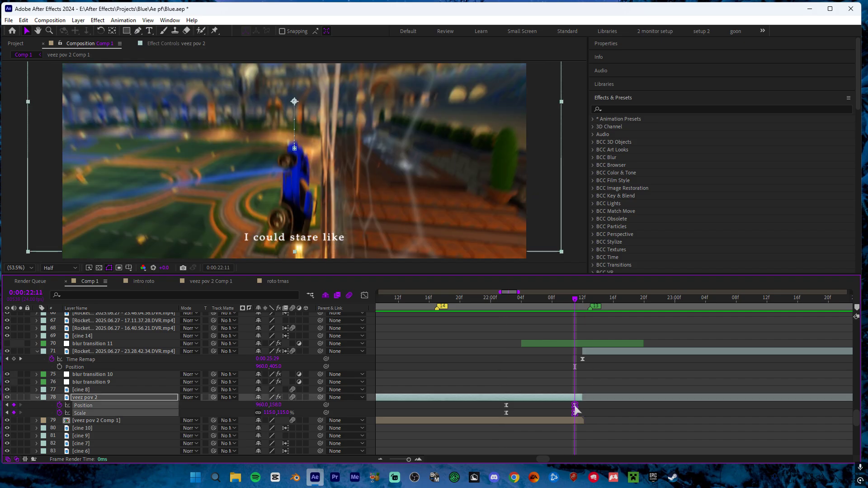
click(589, 410)
drag(275, 405, 254, 408)
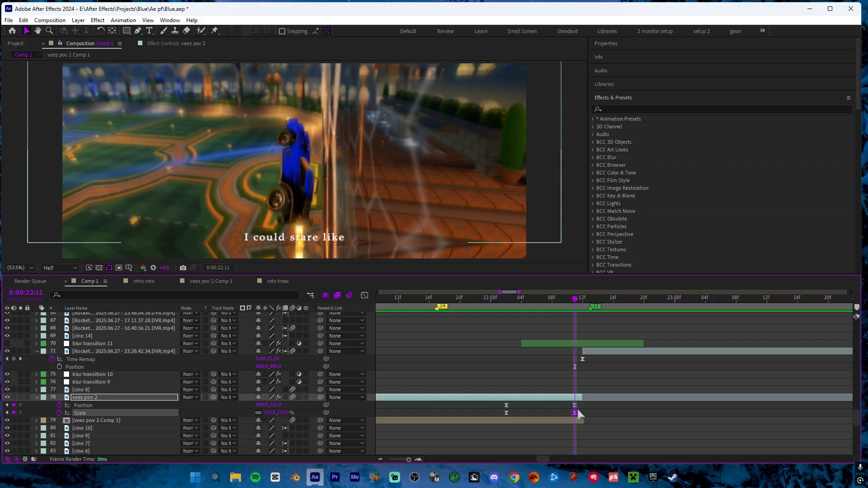
- Move the ending Position and Scale keyframes of veez pov 2 to 0:00:22:12 and preview the transition
drag(574, 409, 585, 410)
click(398, 407)
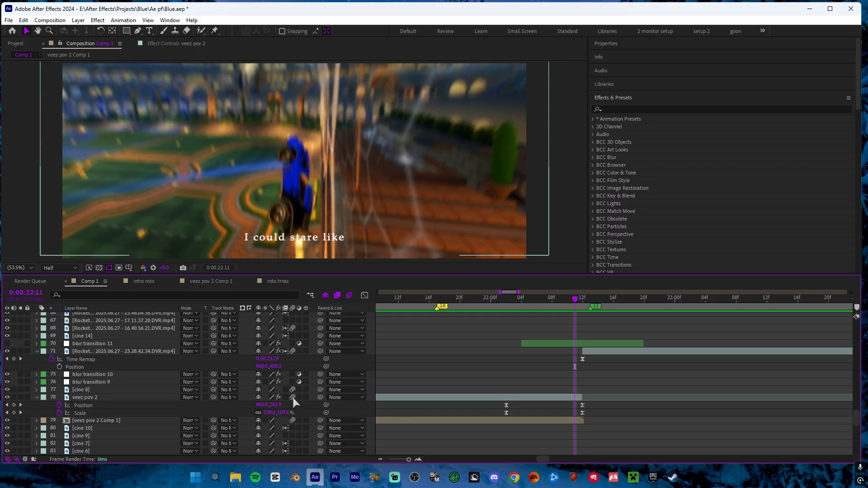
click(491, 299)
key(space)
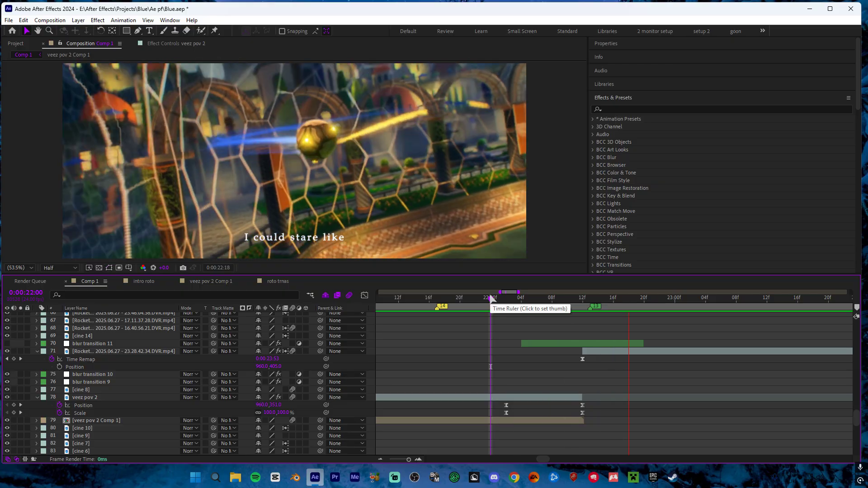
key(space)
drag(491, 300, 476, 303)
key(space)
key(space)
key(space)
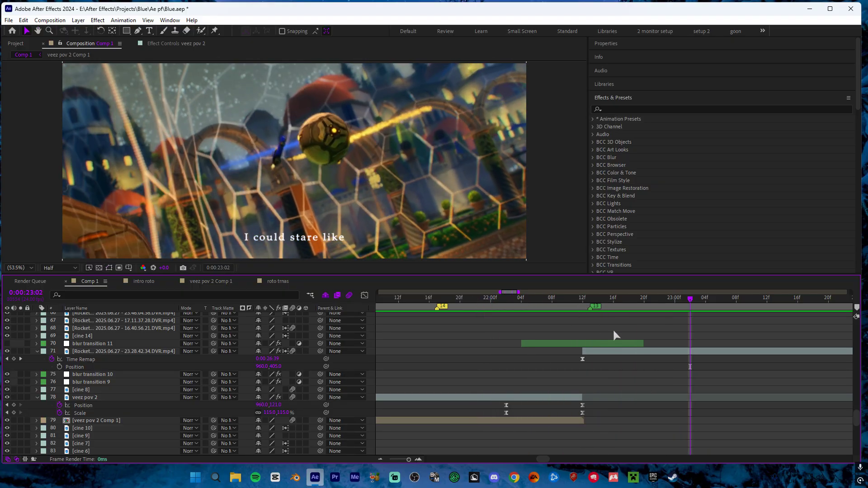
- Start keyframing the Position of the incoming 23.28.42.34 Rocket League clip at its first frame, 0:00:22:12
click(582, 300)
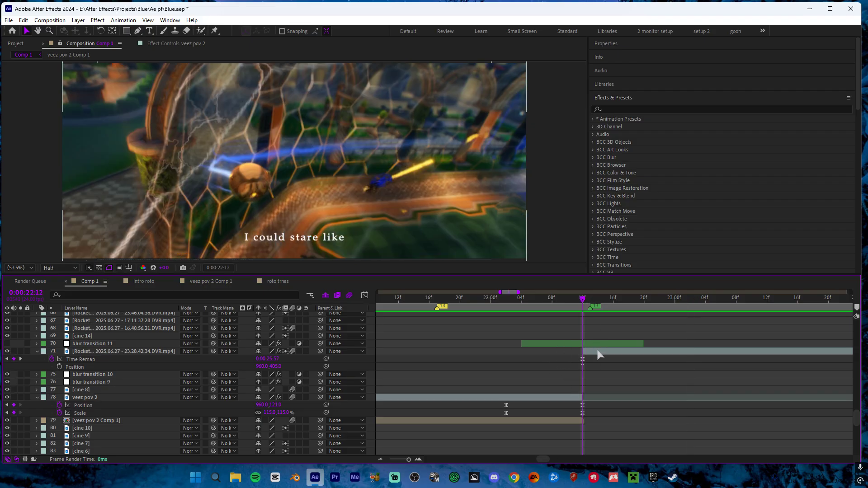
click(599, 355)
key(p)
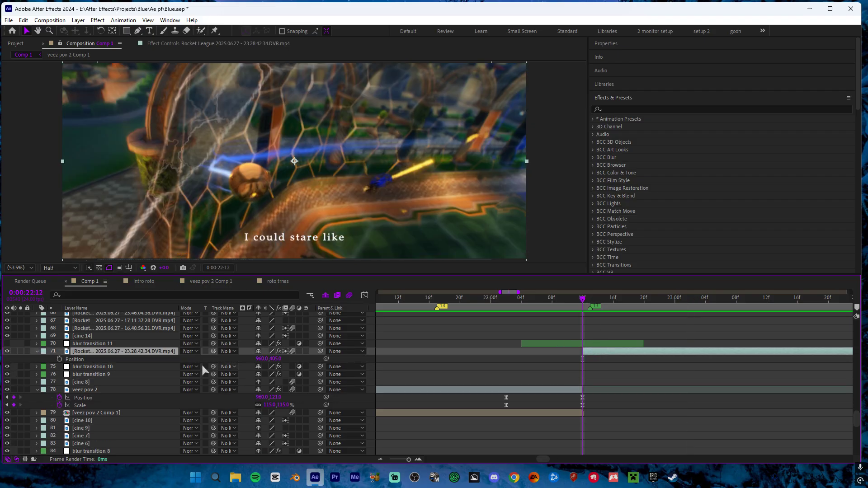
click(59, 360)
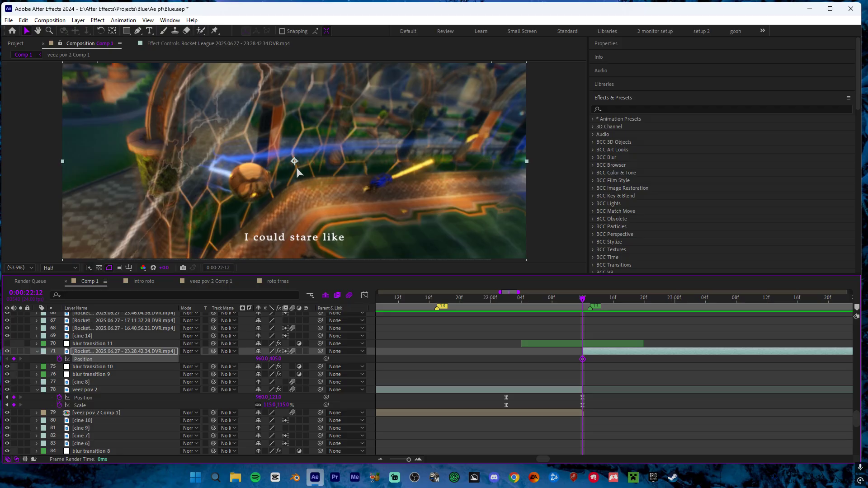
- Add a Position keyframe to the incoming clip at 0:00:22:21, and set its vertical Position at 0:00:22:12 to 519
click(653, 301)
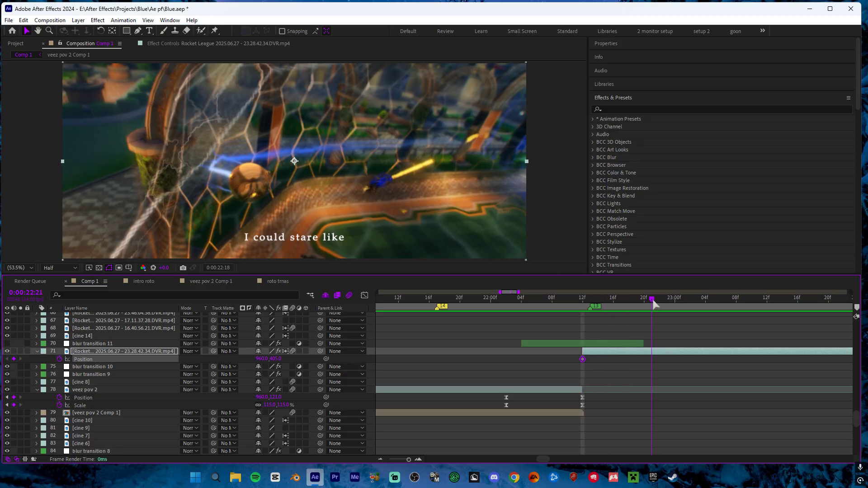
drag(653, 302, 593, 308)
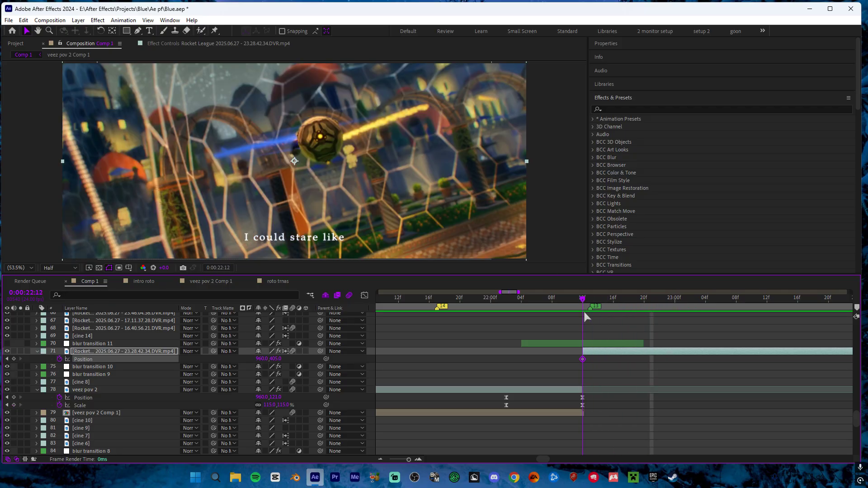
key(Page_Down)
key(Page_Down)
key(Page_Down)
key(Page_Down)
key(Page_Down)
key(Page_Down)
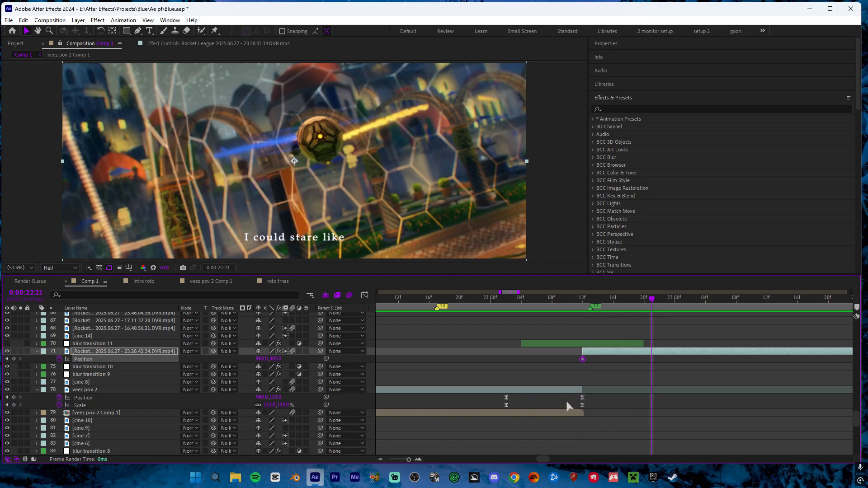
click(653, 353)
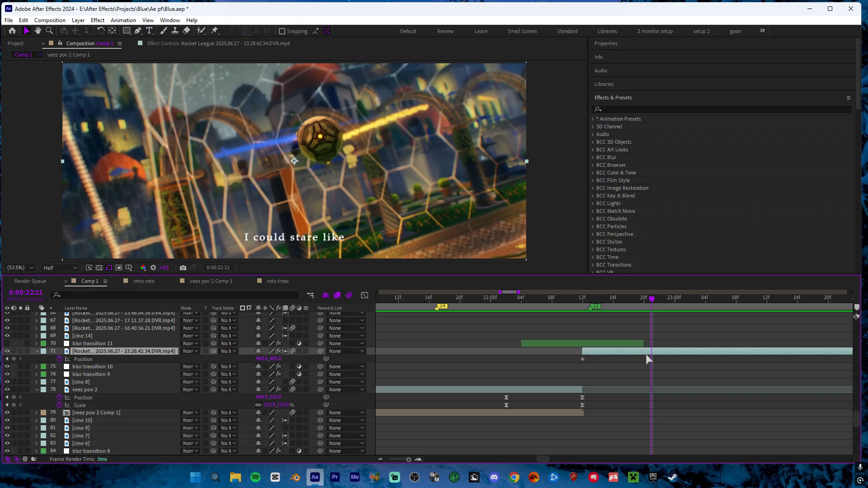
click(14, 359)
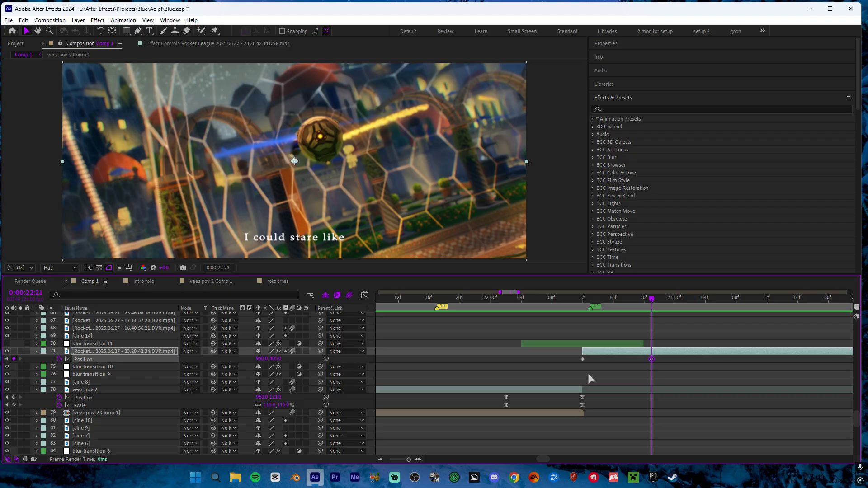
click(593, 334)
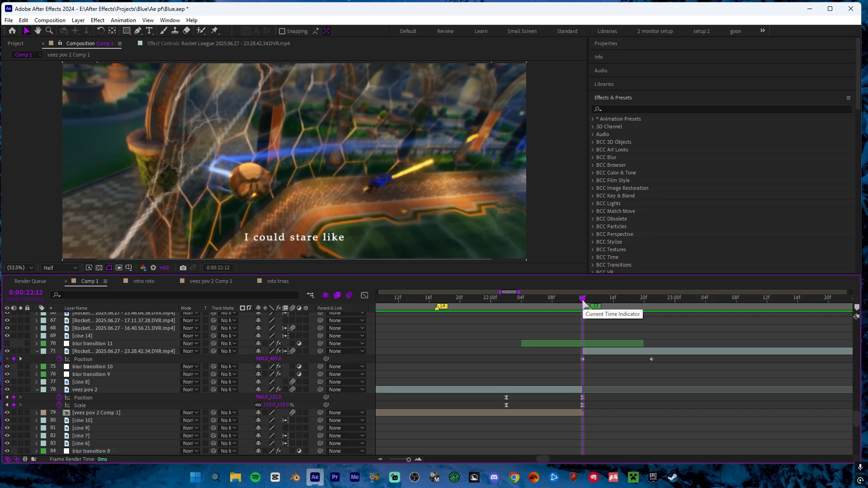
drag(275, 359, 327, 358)
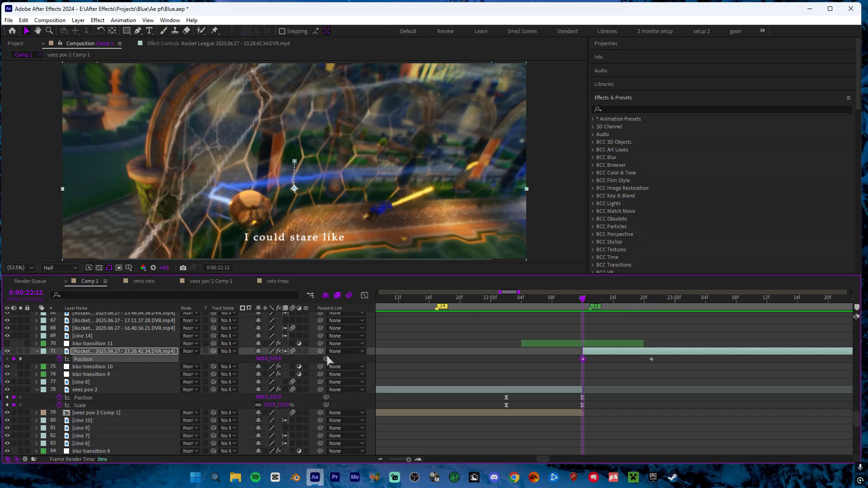
- Easy-ease both Position keyframes of the incoming clip and shape their speed graph to peak early and slow down gradually
drag(660, 356, 552, 362)
key(F9)
click(365, 295)
scroll(693, 429, up, 4)
scroll(678, 430, down, 2)
drag(669, 431, 566, 433)
drag(465, 427, 424, 430)
drag(510, 429, 481, 431)
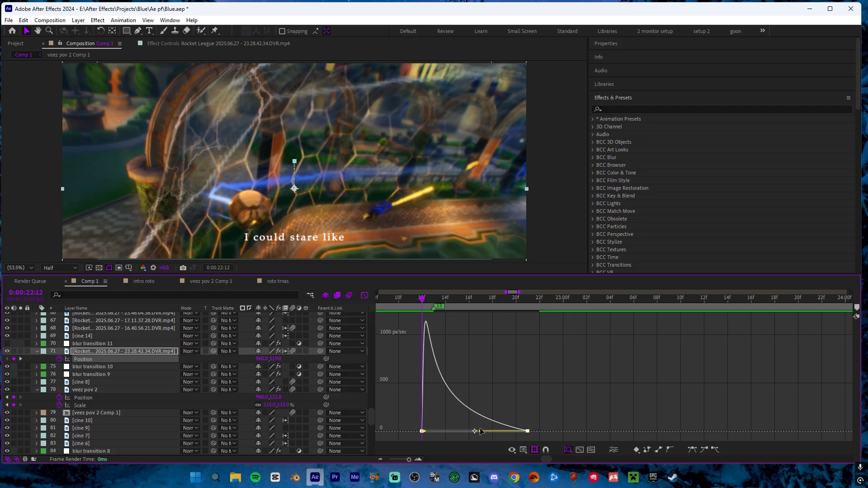
click(363, 296)
click(583, 326)
scroll(584, 327, down, 2)
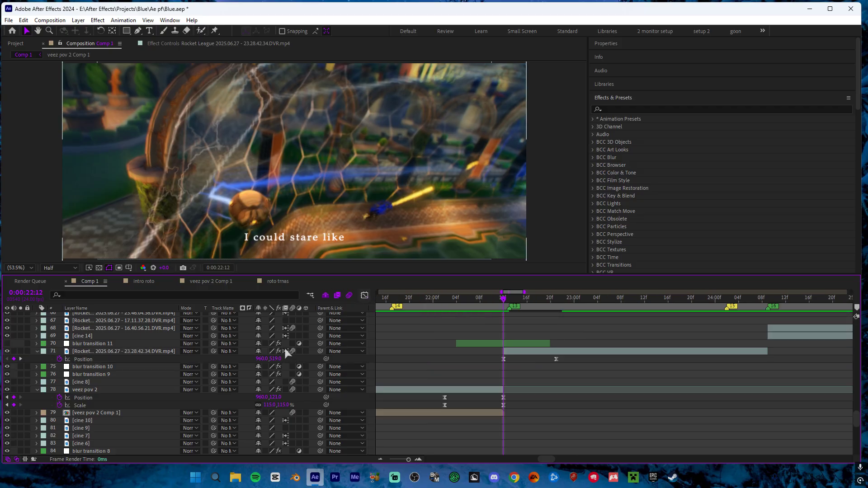
- Preview the complete vertical transition from veez pov 2 into the incoming clip
click(433, 300)
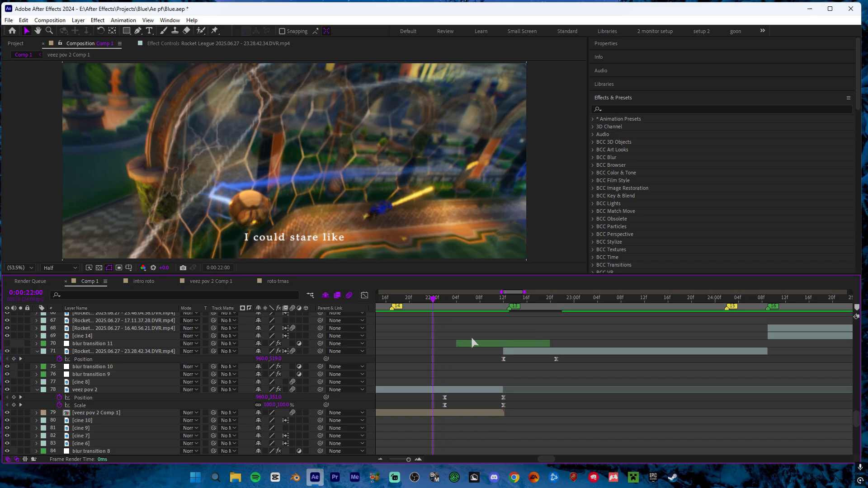
key(space)
key(space)
key(space)
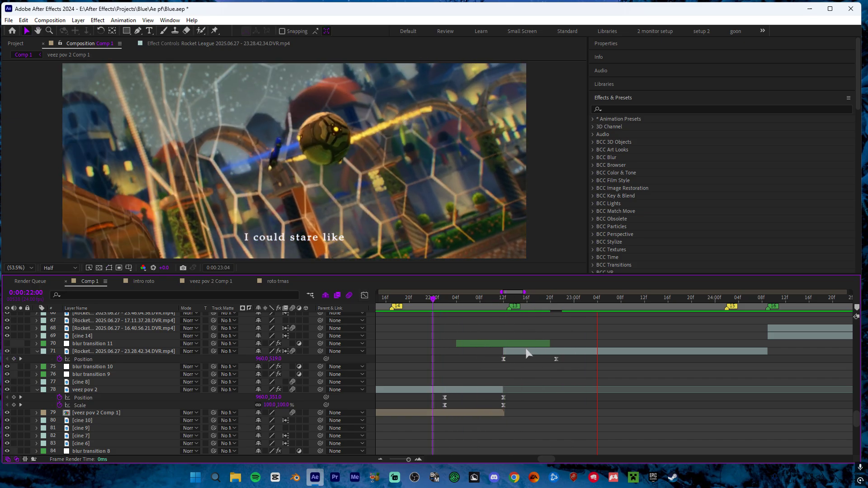
scroll(646, 356, down, 2)
click(530, 298)
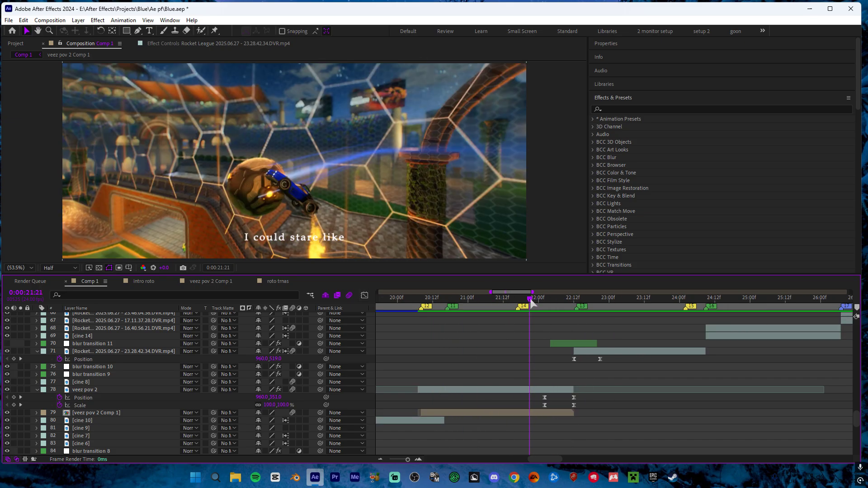
key(space)
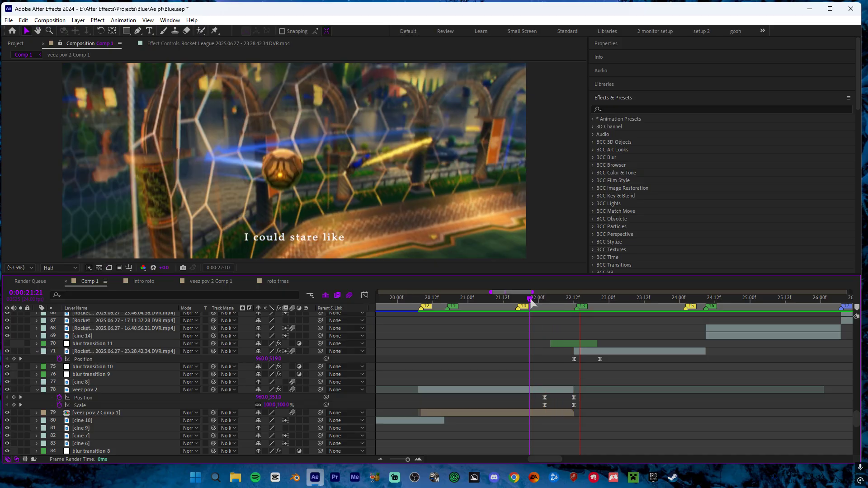
key(space)
- Examine the Camera Lens Blur on blur transition 11 and its Blur Radius keyframes at the start, cut and end
click(565, 298)
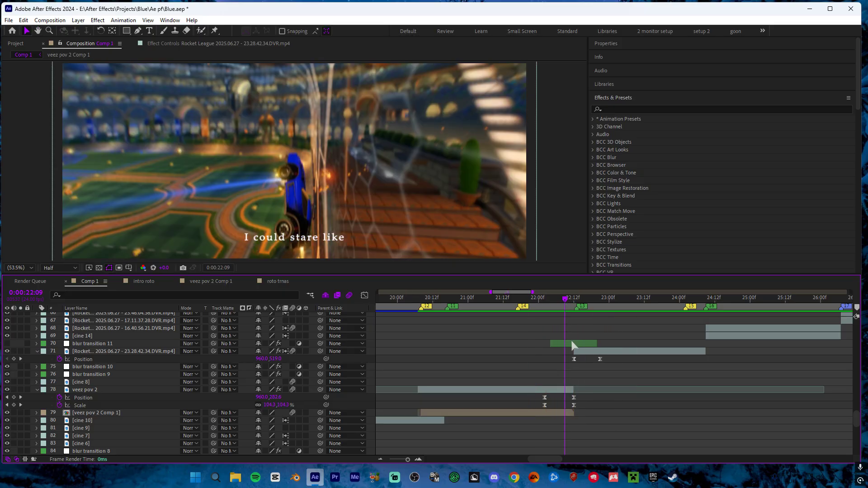
click(572, 345)
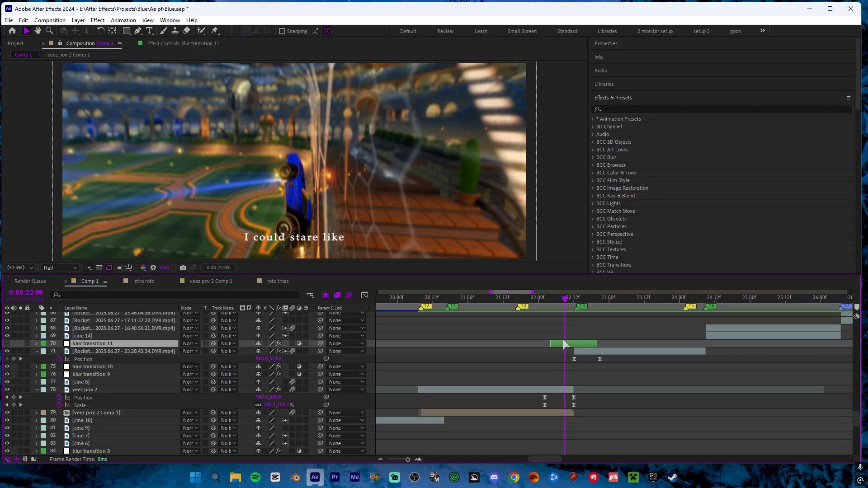
click(181, 43)
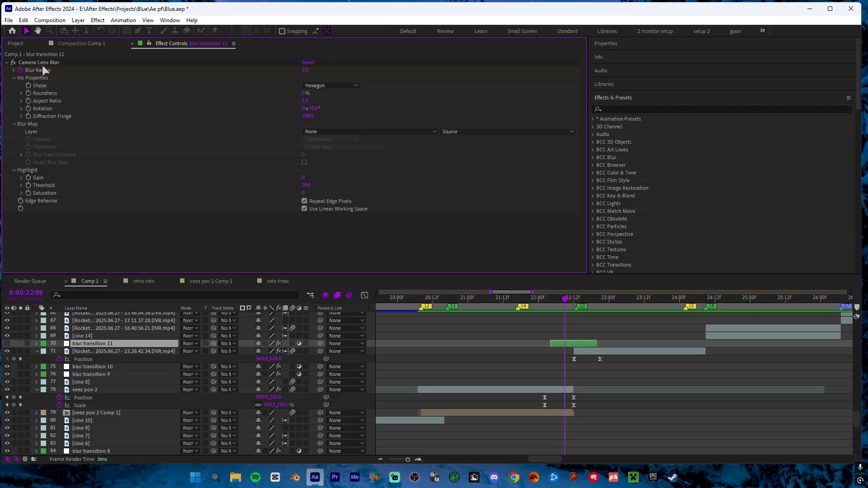
click(92, 43)
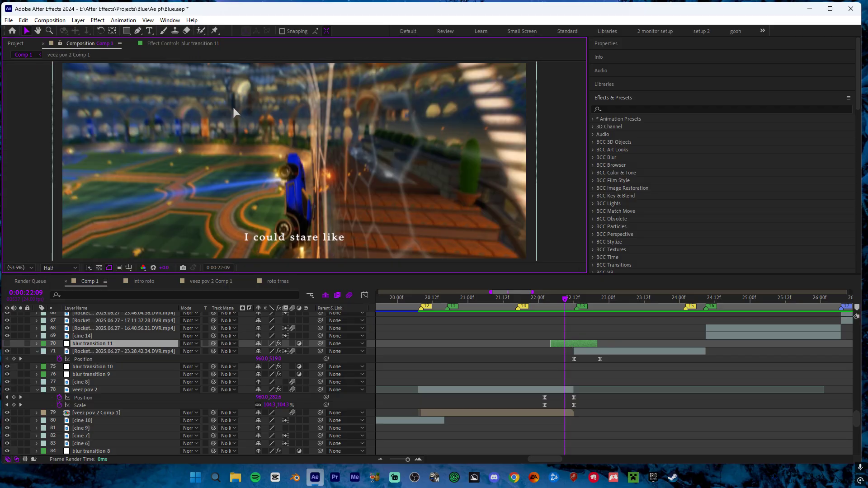
key(u)
click(550, 298)
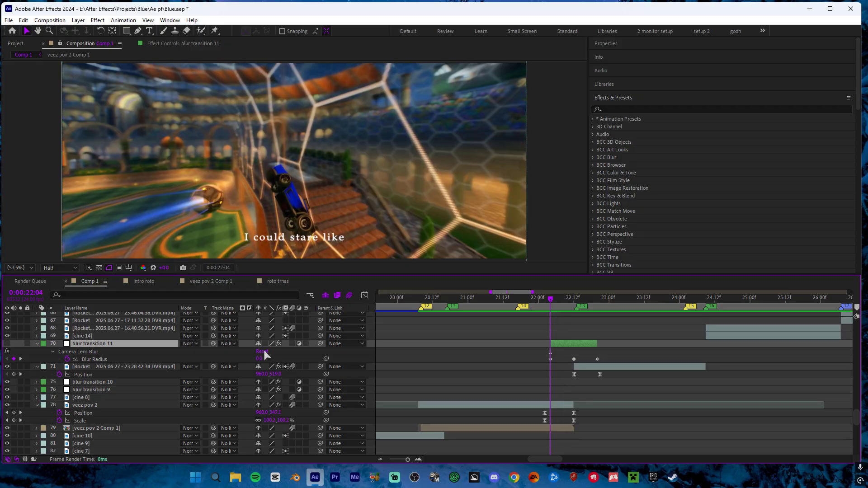
click(574, 299)
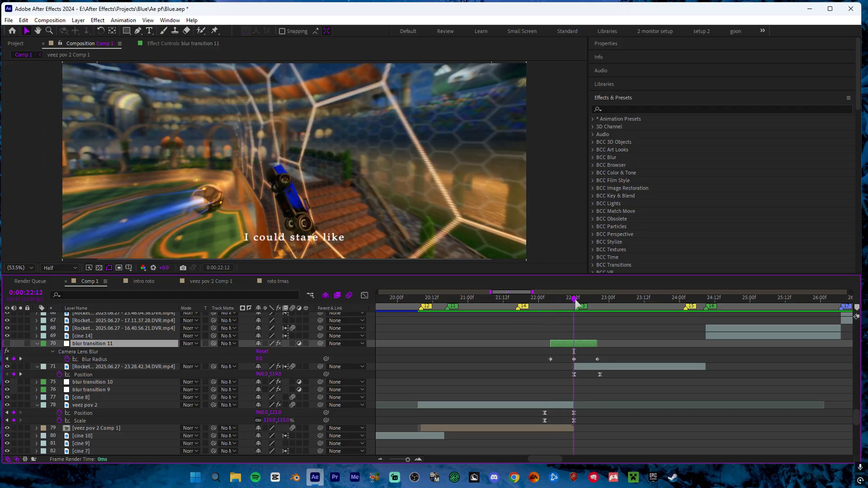
click(596, 302)
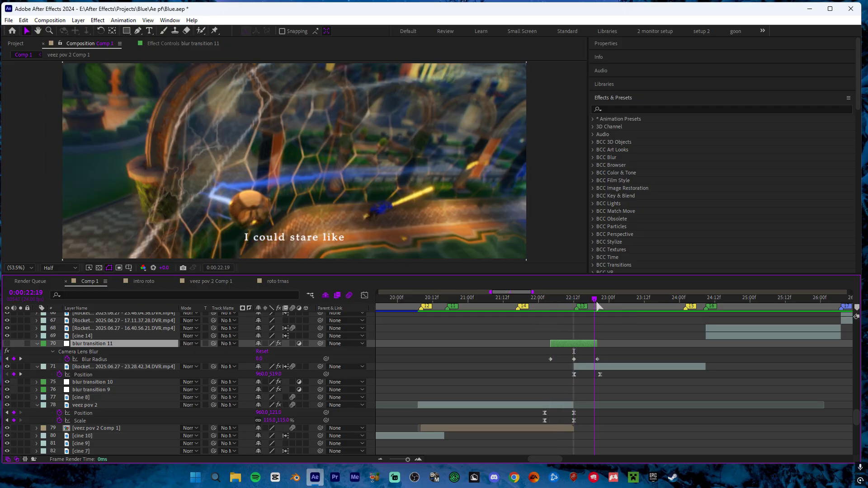
drag(598, 302, 523, 302)
- Make the blur transition 11 layer visible and preview the transition with the blur
click(7, 343)
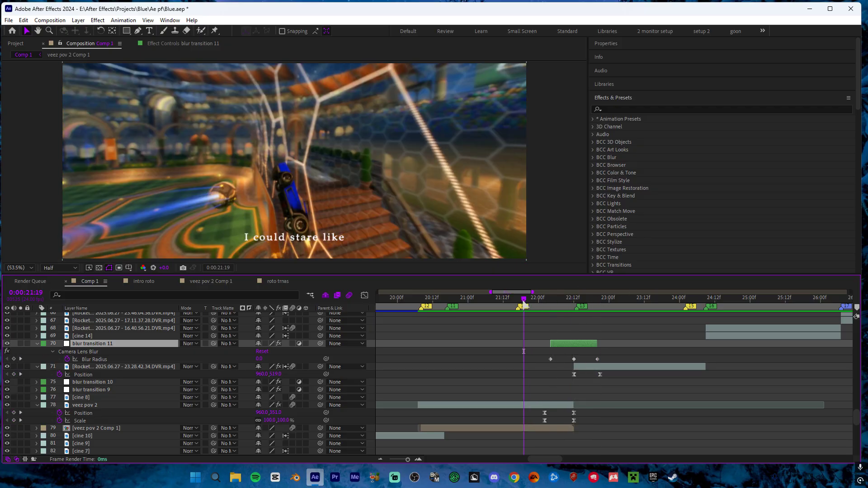
key(space)
click(510, 304)
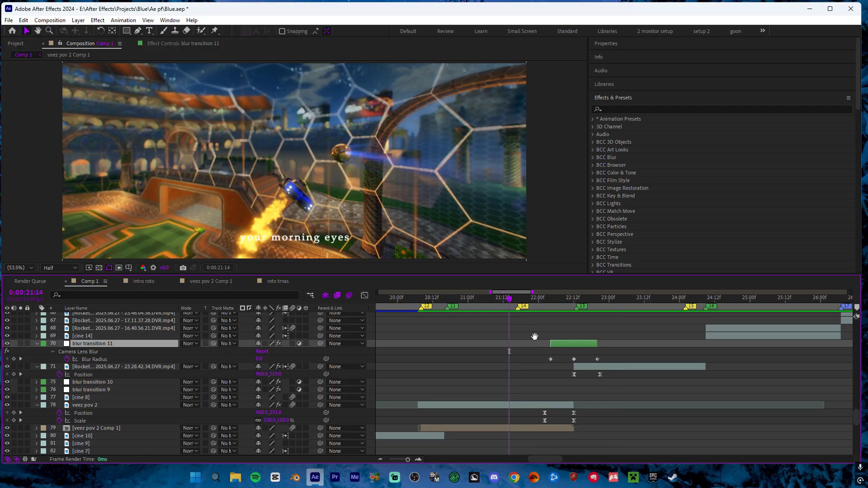
key(space)
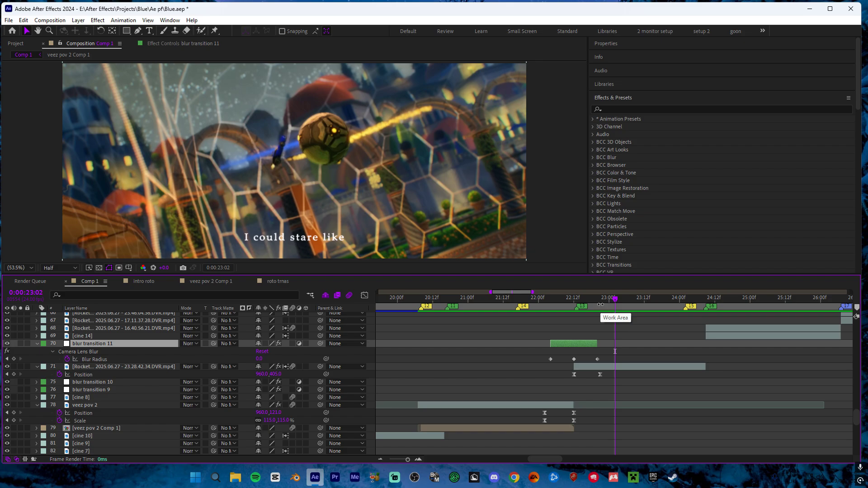
- Move the ending Position and Scale keyframes of veez pov 2 to 0:00:22:11
click(571, 299)
drag(581, 422, 571, 413)
click(580, 413)
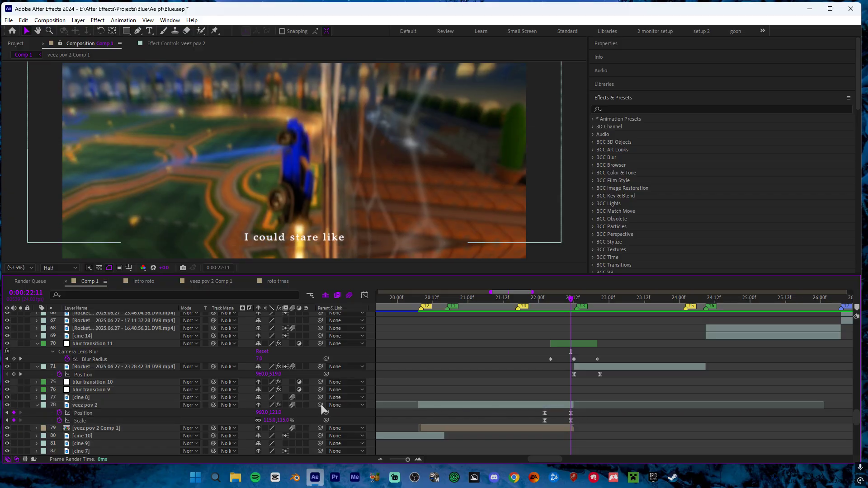
- Change the end Position of veez pov 2 at 0:00:22:11 to a diagonal, downward offset with a horizontal value of 792
click(273, 413)
drag(273, 412, 503, 411)
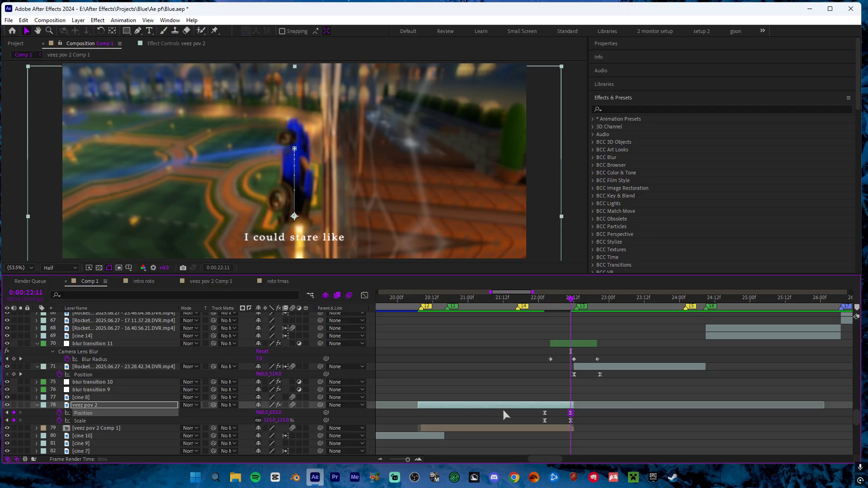
drag(273, 412, 195, 421)
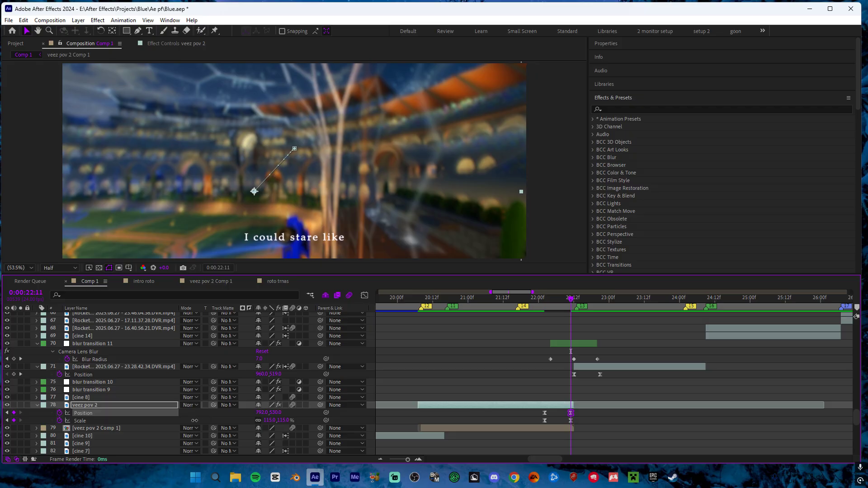
- Preview the diagonal version of the transition from just before the first veez pov 2 keyframes
drag(570, 299, 542, 299)
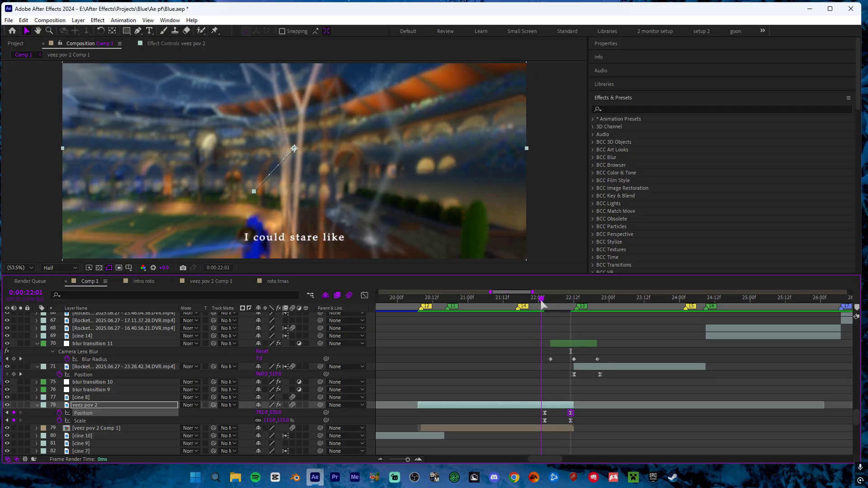
key(space)
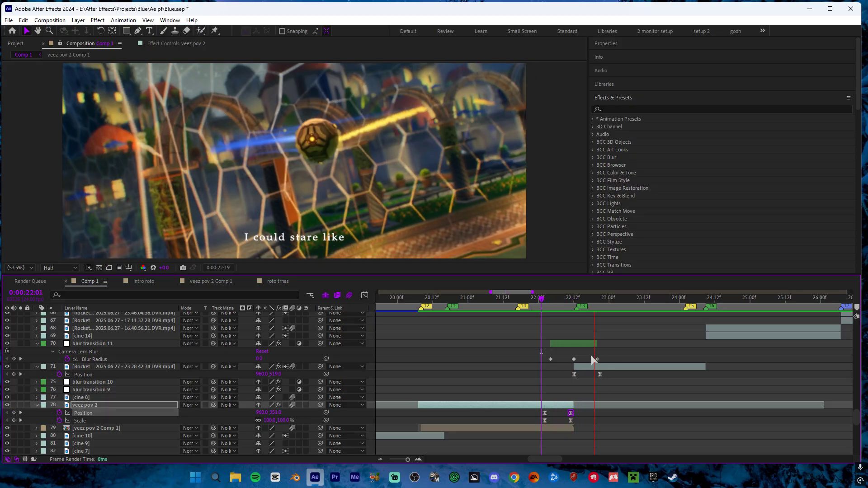
click(543, 305)
key(space)
key(space)
key(space)
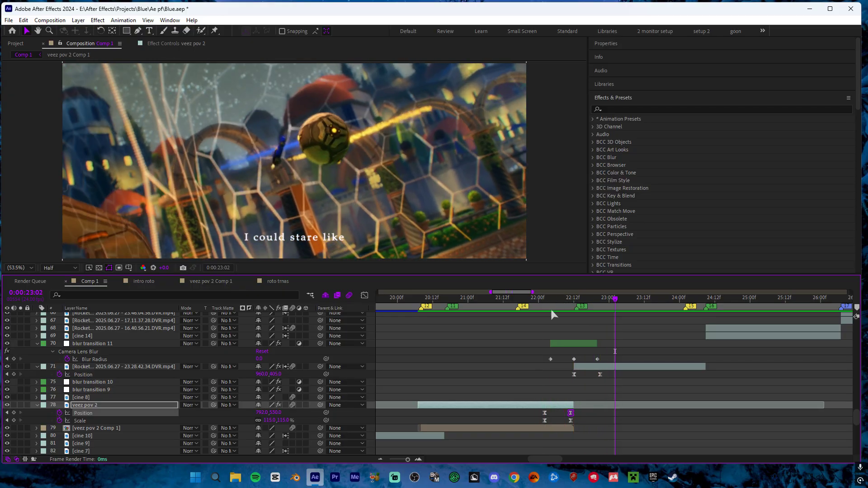
- Check the cut between the clips at 0:00:22:13 and replay the diagonal transition from 0:00:22:03
drag(587, 297, 577, 298)
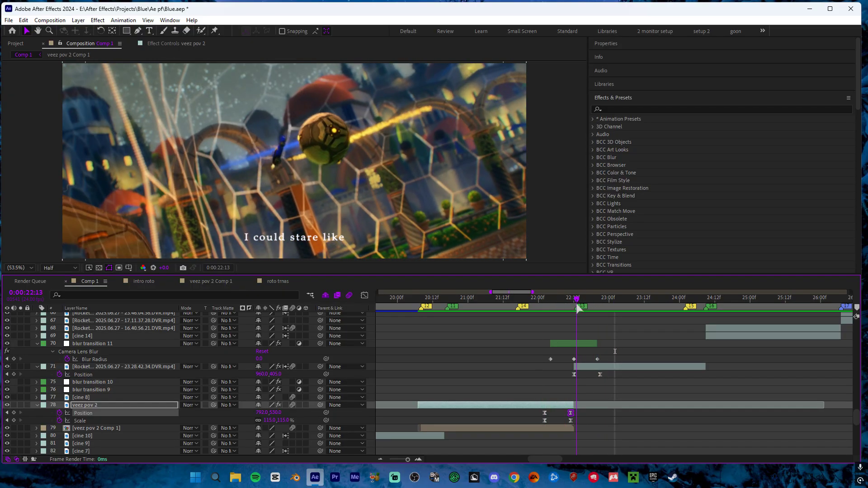
click(20, 336)
click(21, 336)
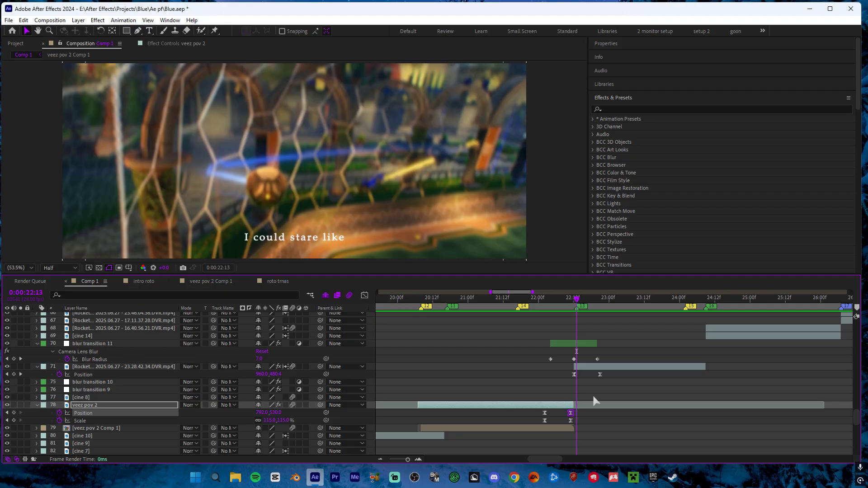
click(576, 367)
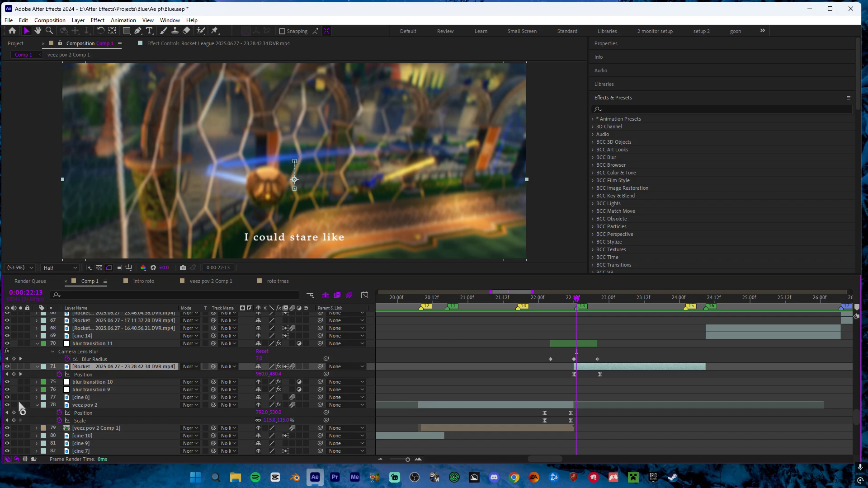
click(548, 298)
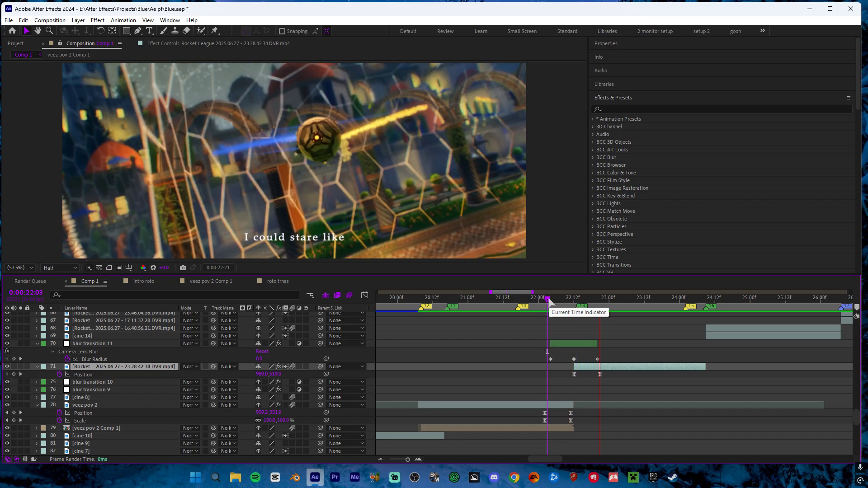
key(space)
- Undo the diagonal offset of the veez pov 2 end Position at 0:00:22:11 to restore the straight vertical move
click(576, 299)
click(571, 300)
key(ctrl+z)
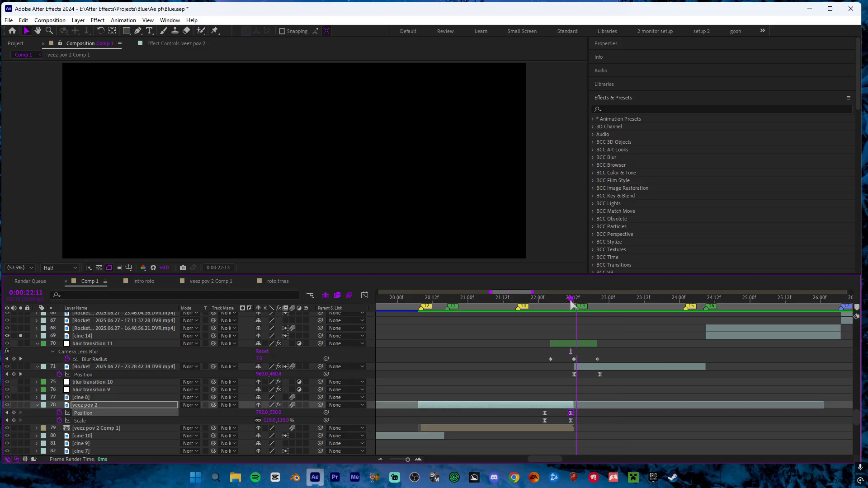
key(Page_Down)
key(Page_Down)
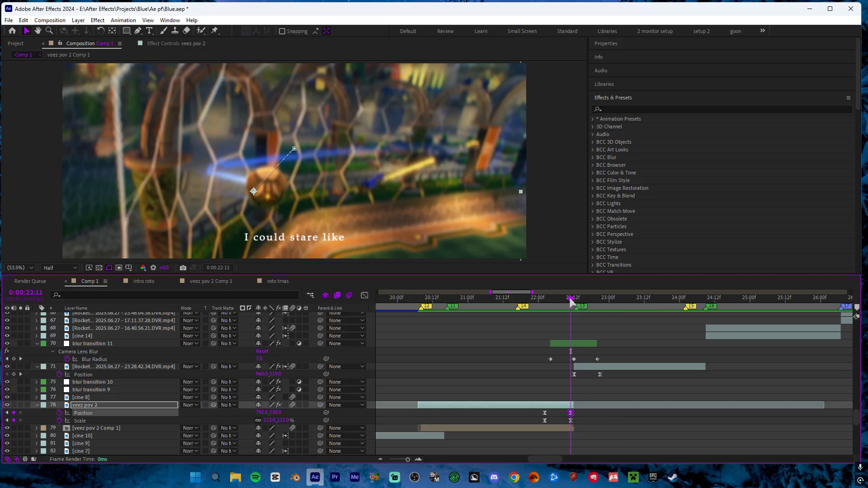
click(571, 300)
key(ctrl+z)
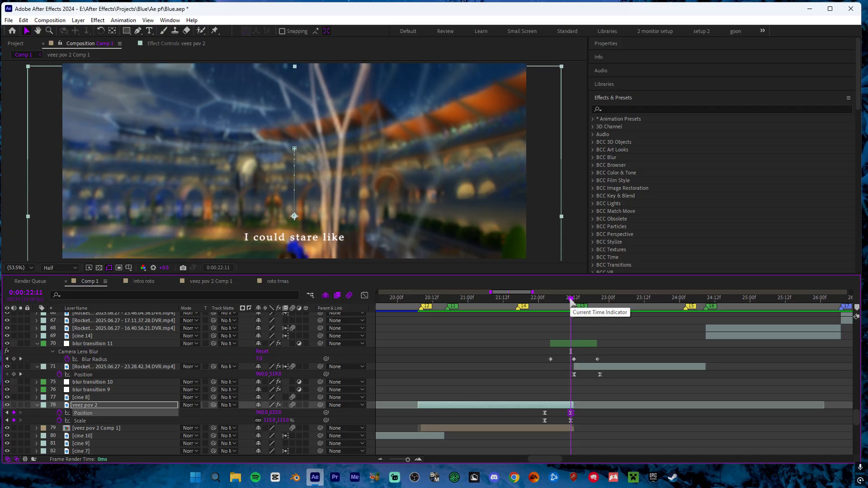
- Preview the vertical version of the transition from 0:00:22:02 and scrub through it up to 0:00:22:09
drag(571, 299, 543, 300)
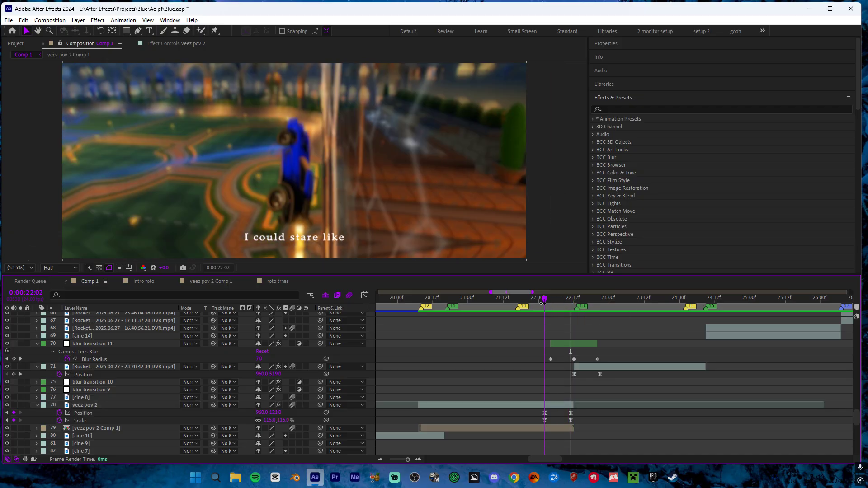
key(space)
key(space)
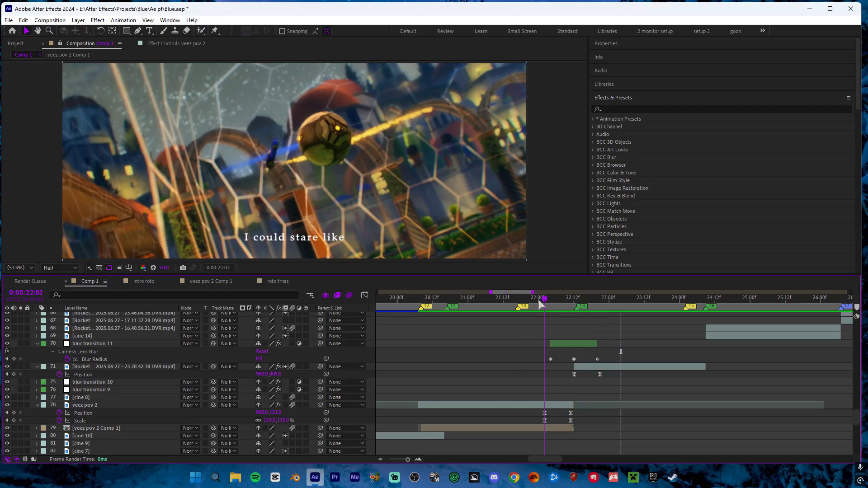
click(539, 301)
drag(548, 299, 566, 299)
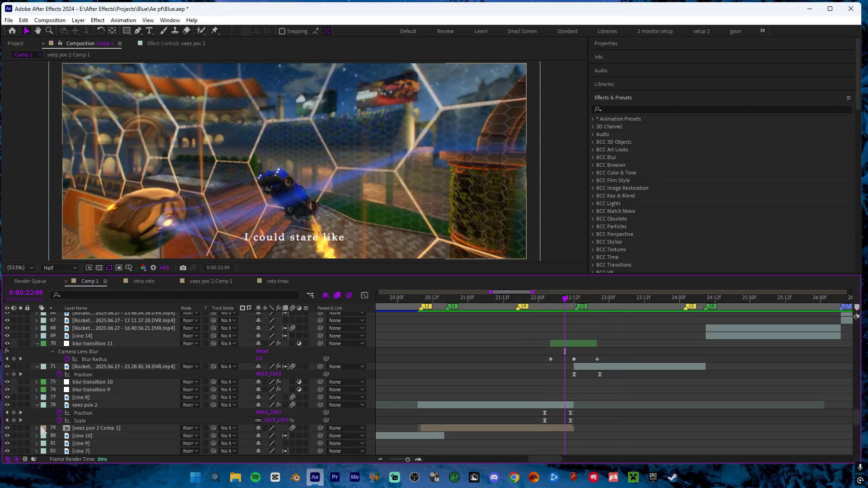
- Remove the Position keyframes from veez pov 2 and set its ending Scale at 0:00:22:11 to 85%
key(space)
click(59, 413)
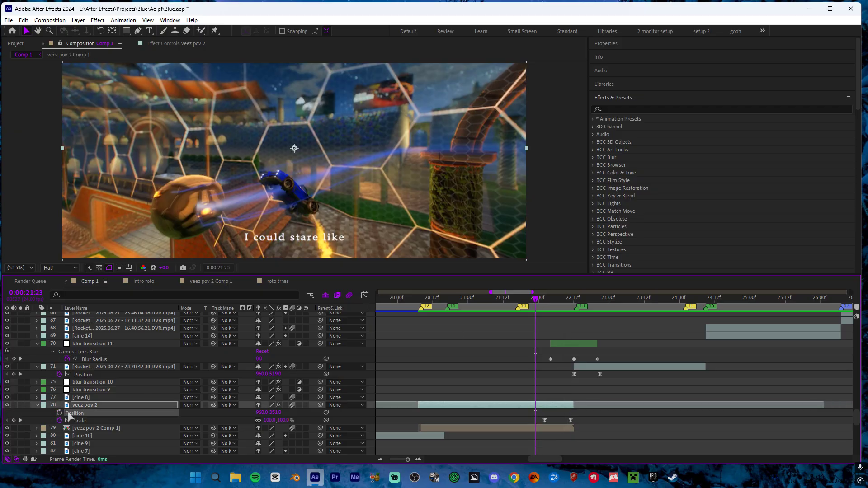
drag(535, 302, 569, 302)
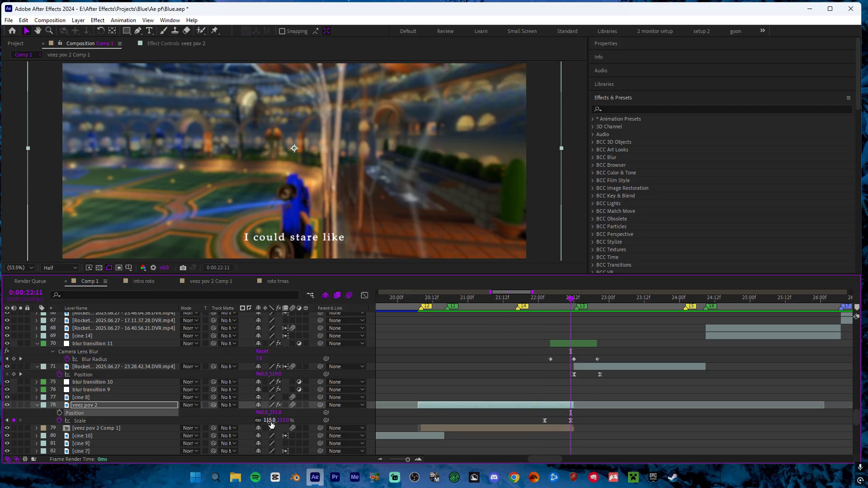
click(270, 421)
text(85)
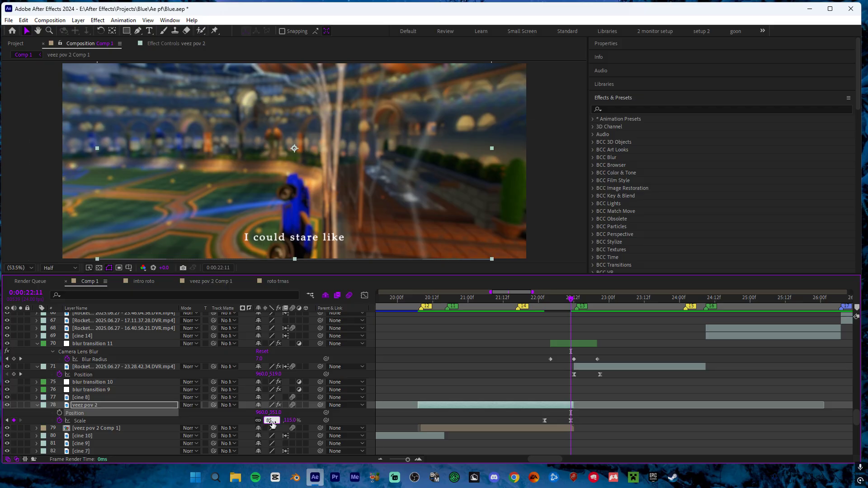
key(Return)
- Preview the scale-only version of the transition from 0:00:22:02 and inspect its frames up to 0:00:22:09
click(545, 298)
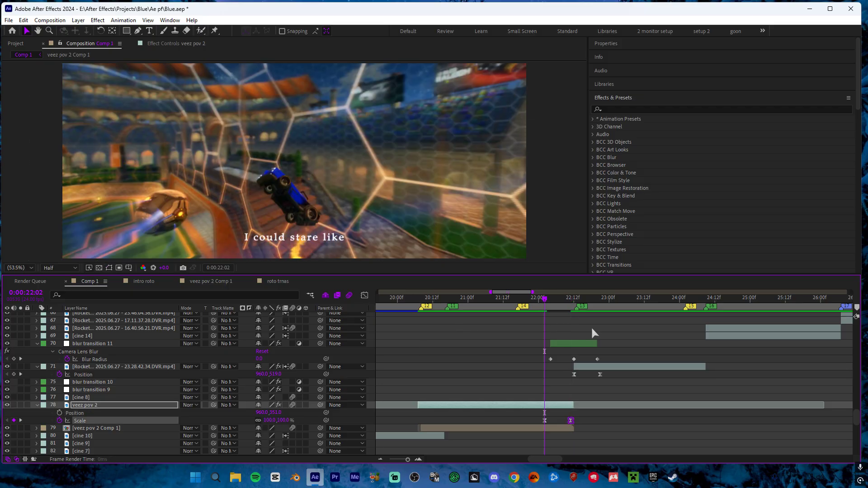
key(space)
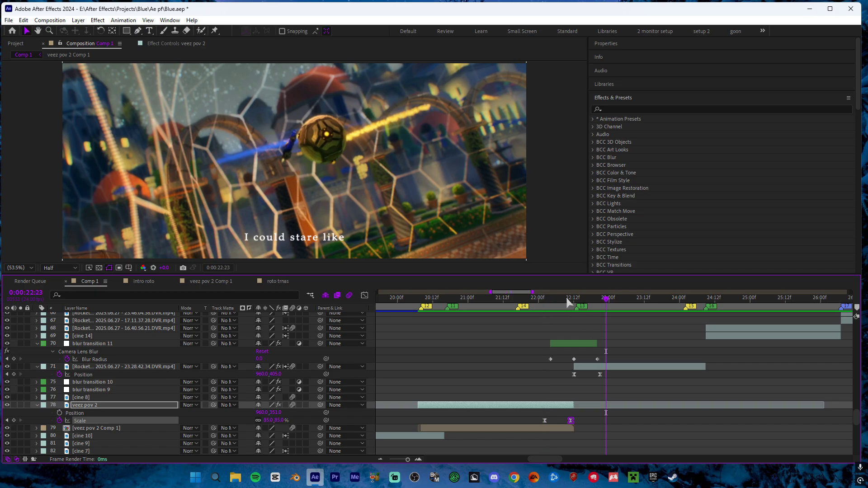
click(556, 298)
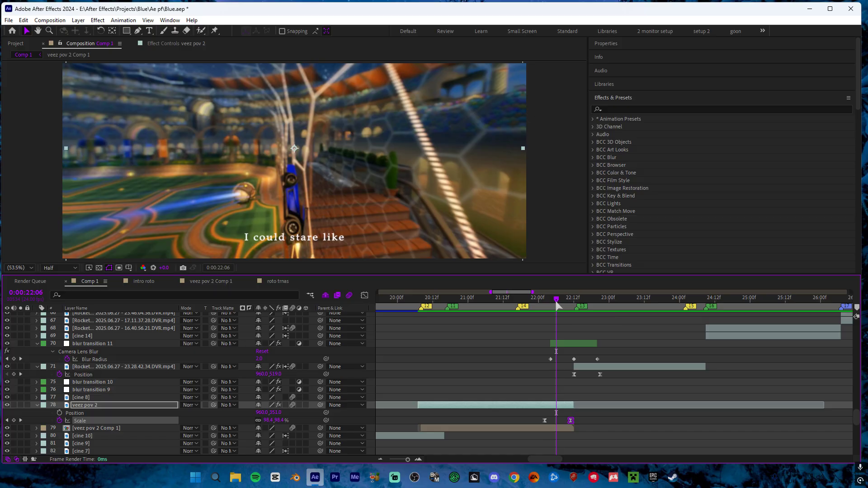
click(566, 306)
- Look over the blur transition adjustment layers placed across the whole composition timeline, starting from blur transition 11
click(566, 346)
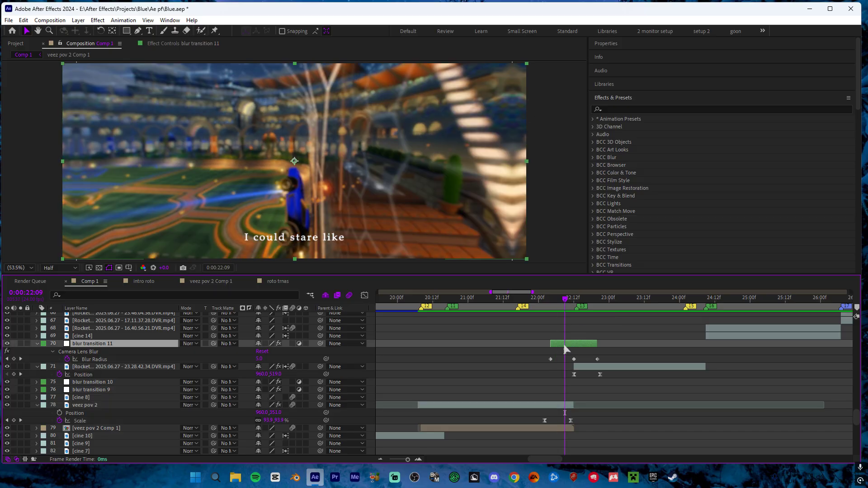
scroll(566, 342, down, 6)
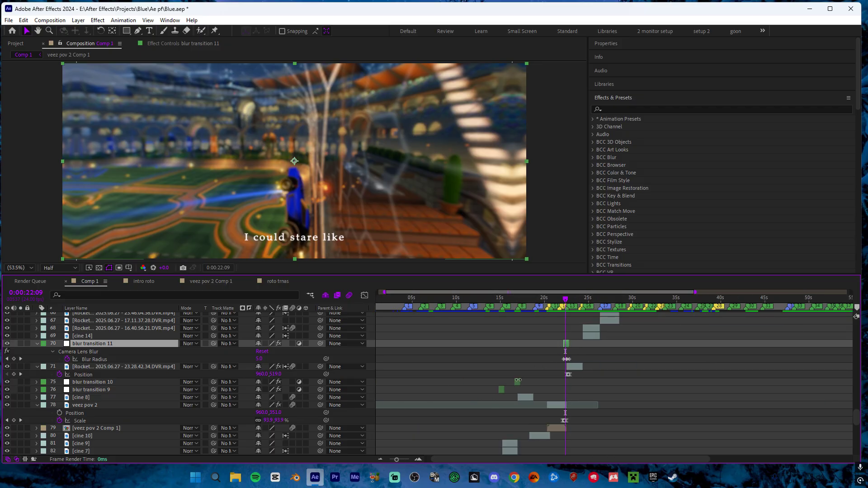
scroll(523, 381, up, 5)
click(601, 412)
click(606, 405)
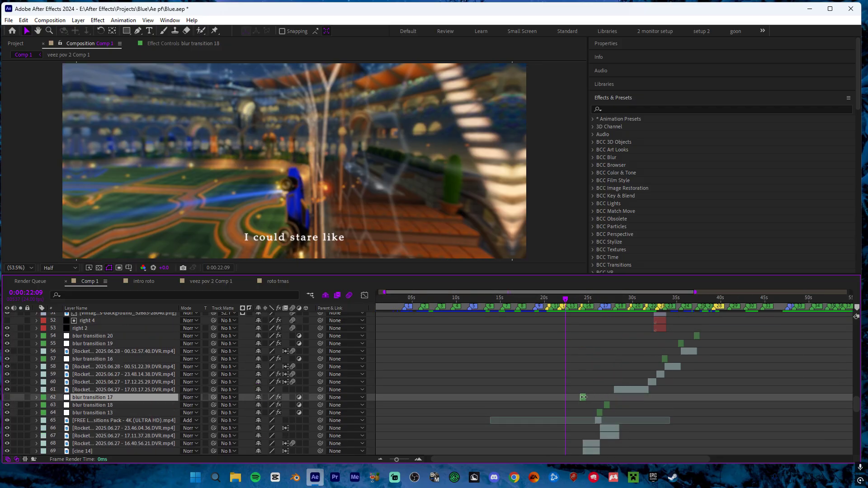
click(584, 397)
scroll(685, 380, up, 6)
click(632, 398)
click(661, 382)
scroll(660, 379, up, 6)
click(582, 389)
scroll(597, 371, down, 5)
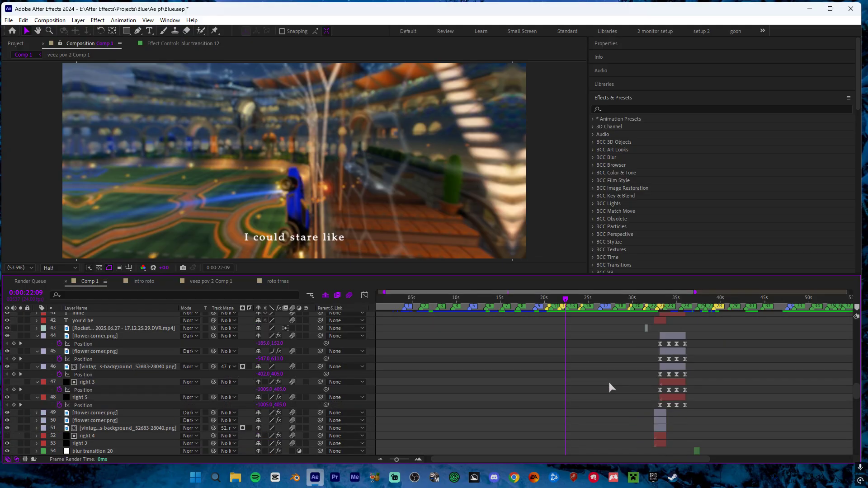